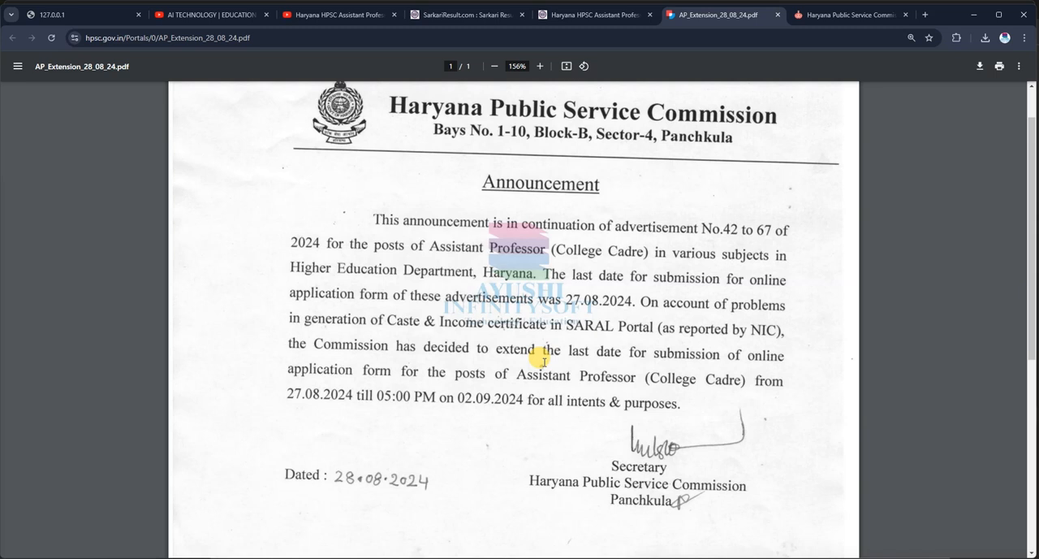
Step: Bring up the Haryana Public Service Commission online registration portal for Assistant Professors (College Cadre)
left_click(598, 14)
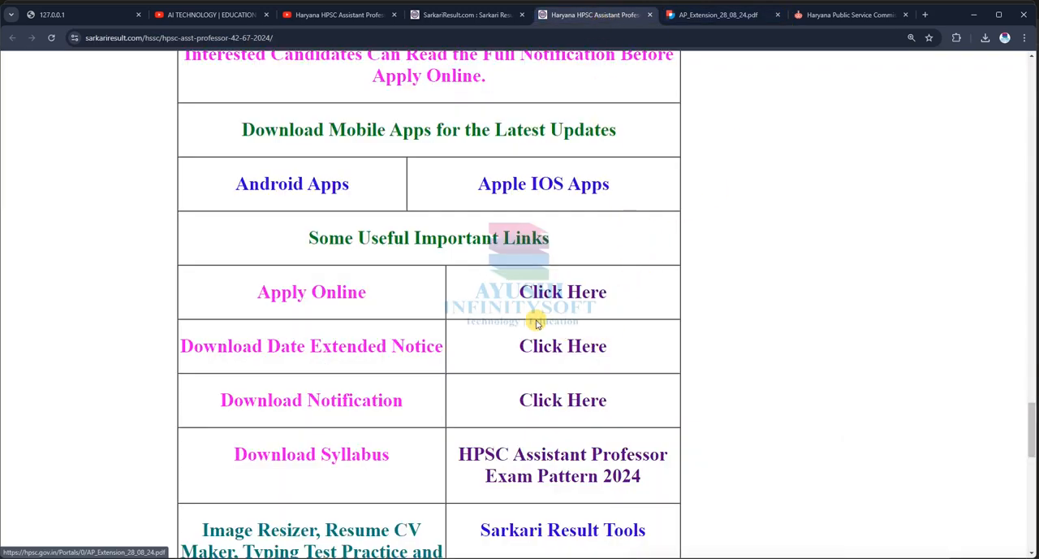
left_click(823, 16)
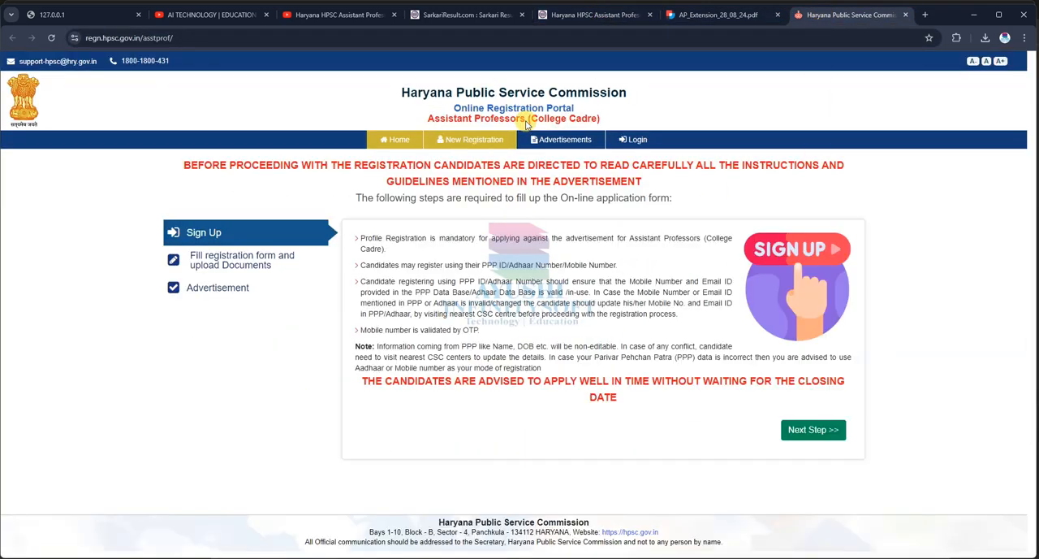
left_click(468, 15)
left_click(853, 15)
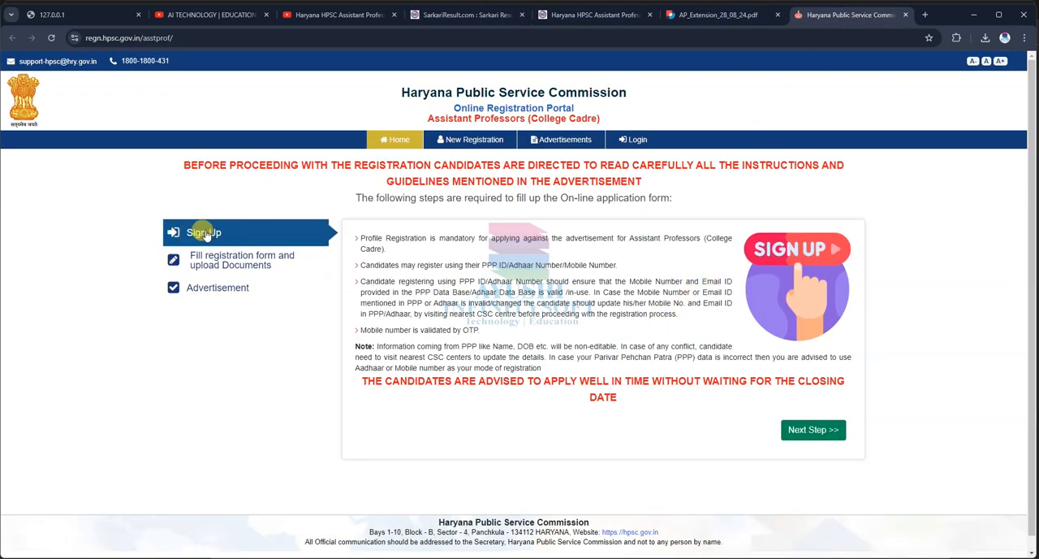
Step: Go through the portal's application instructions and proceed to the new registration form
left_click(806, 428)
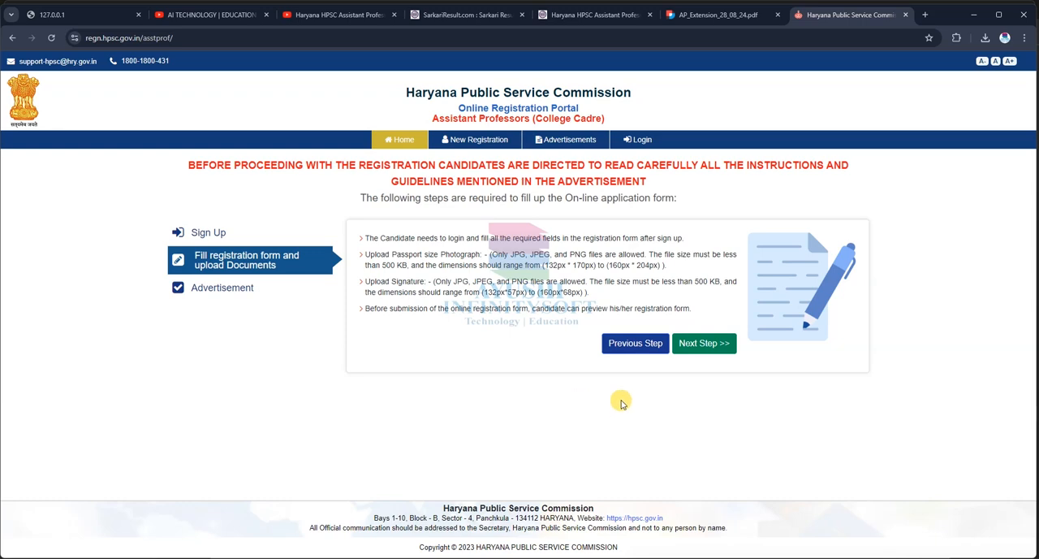
left_click(700, 348)
left_click(804, 486)
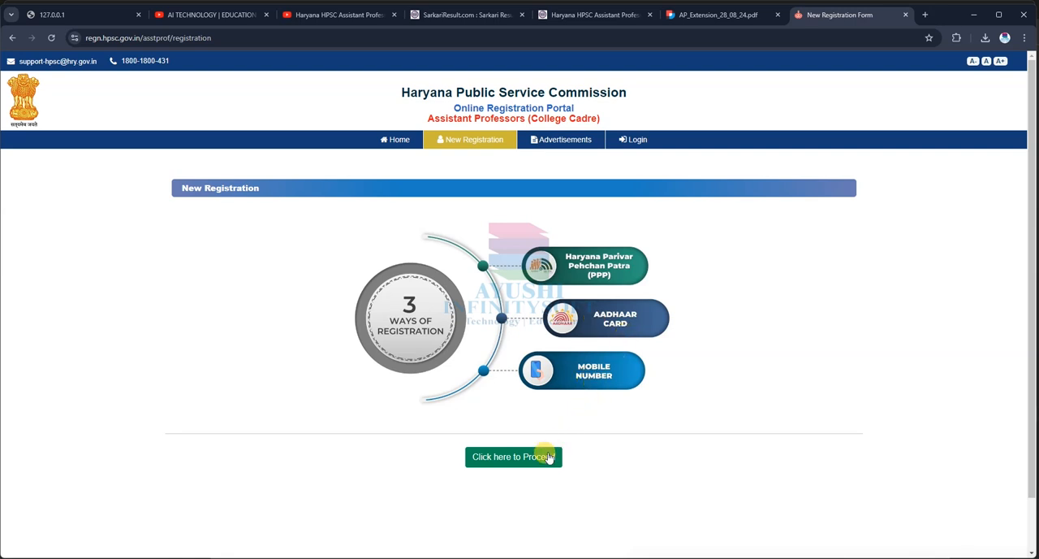
left_click(504, 456)
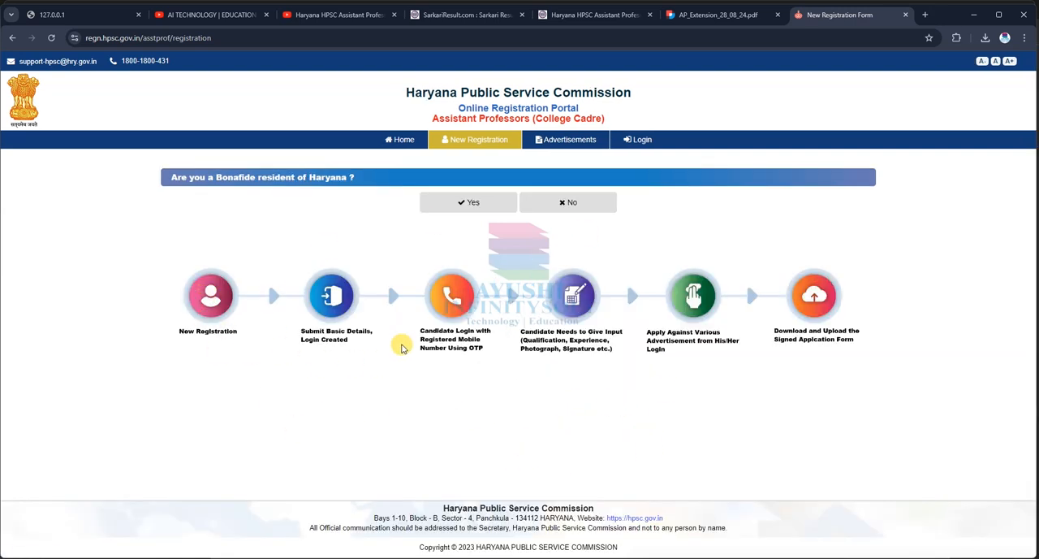
Step: Try answering Yes to the Haryana bonafide resident question with Mobile Number as the mode of registration
left_click(470, 204)
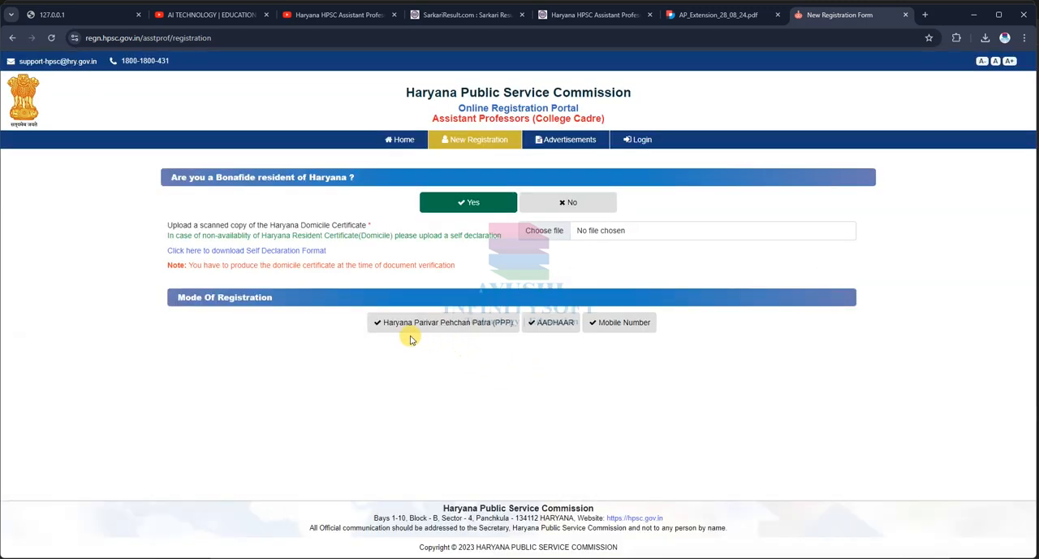
left_click(618, 325)
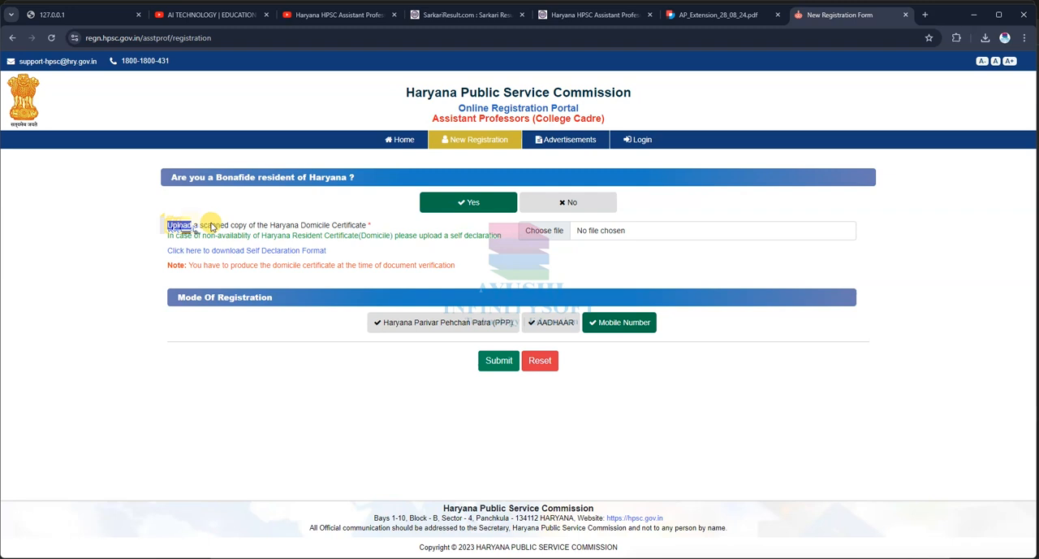
left_click_drag(177, 226, 367, 224)
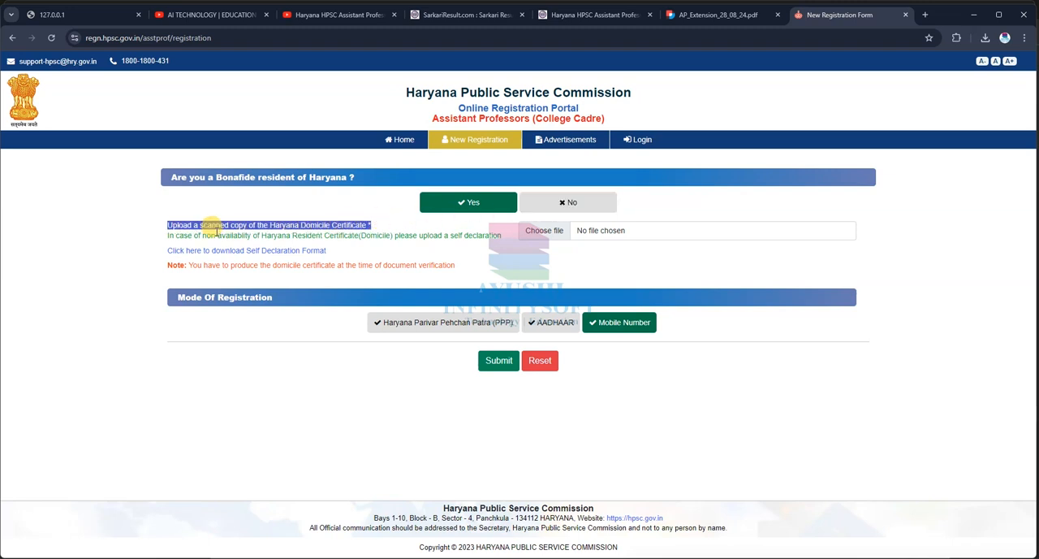
left_click(349, 219)
left_click_drag(196, 177, 367, 183)
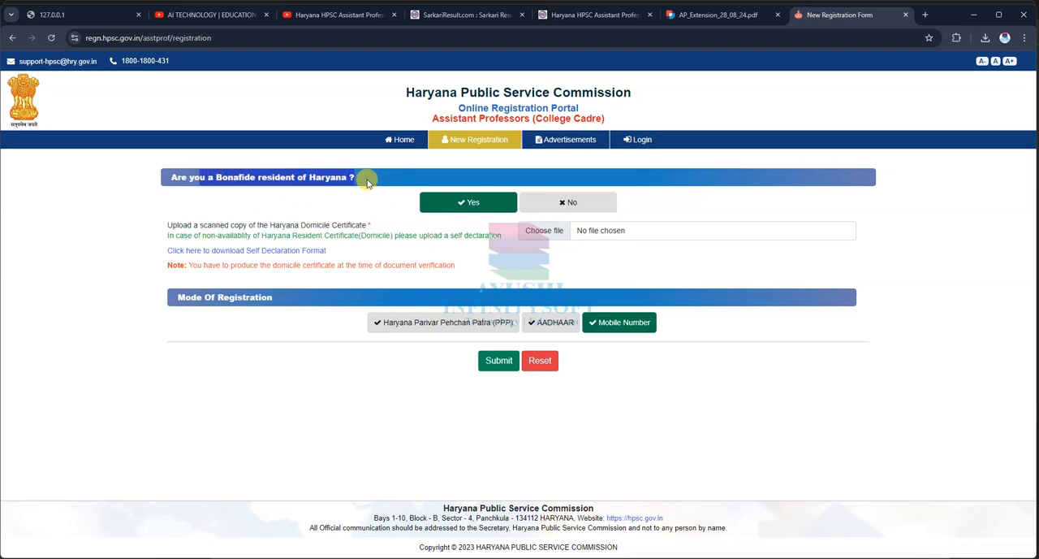
left_click(364, 195)
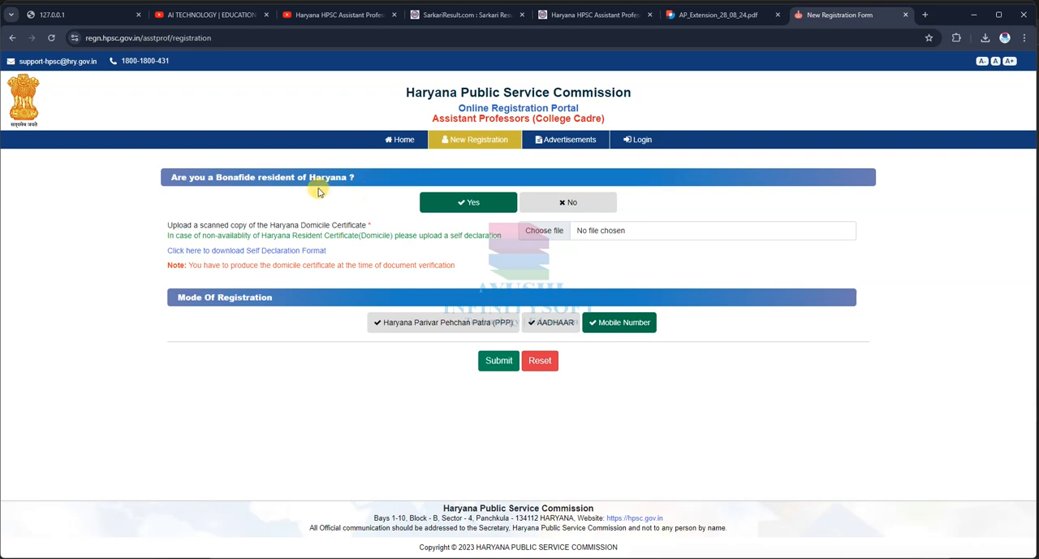
left_click(540, 205)
left_click(475, 204)
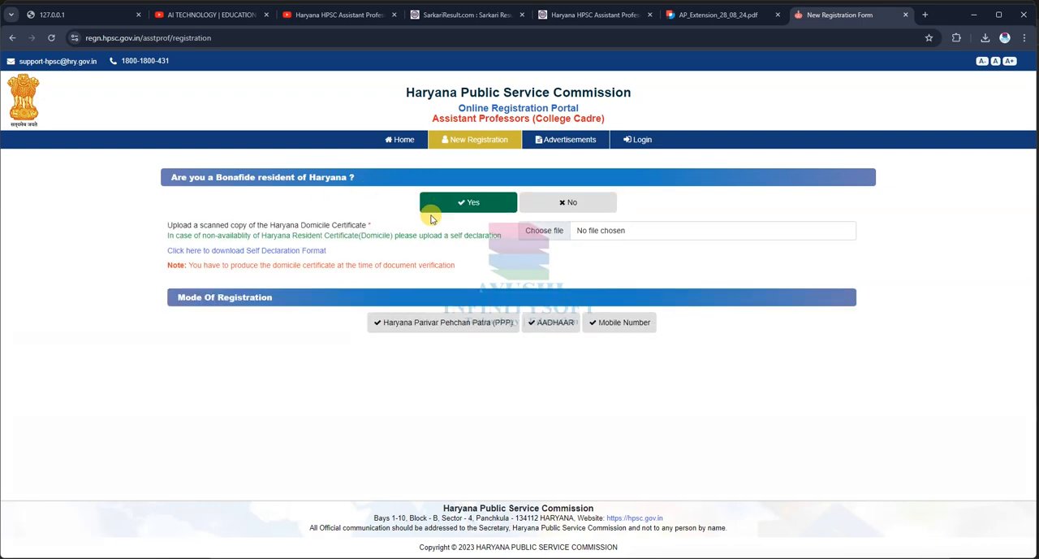
Step: Answer No to the Haryana bonafide resident question and submit Mobile Number as the mode of registration
left_click(560, 205)
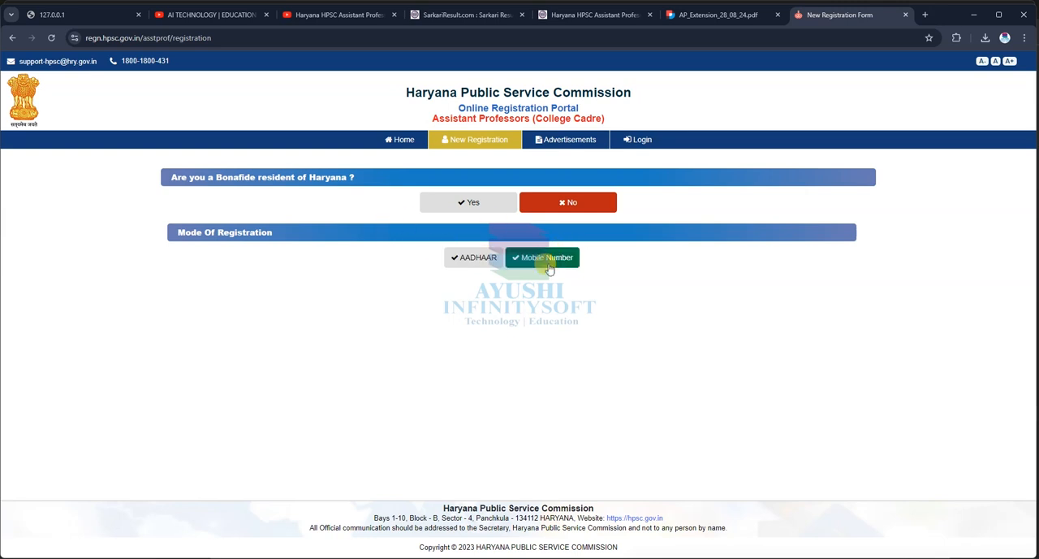
left_click(538, 261)
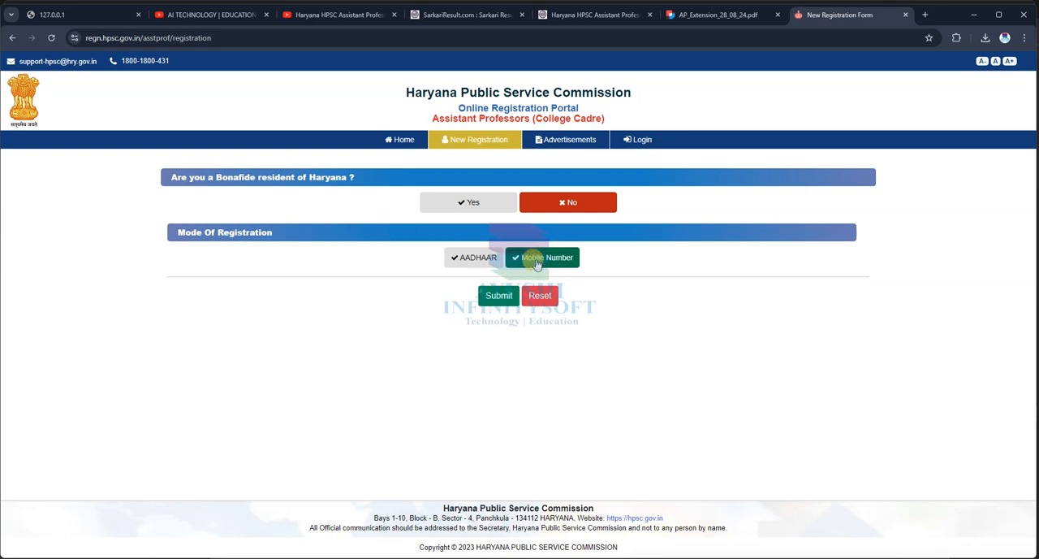
left_click(496, 295)
Step: Examine the Mobile (Username) and candidate name fields of the Basic Registration Form
scroll(307, 355, "down", 1)
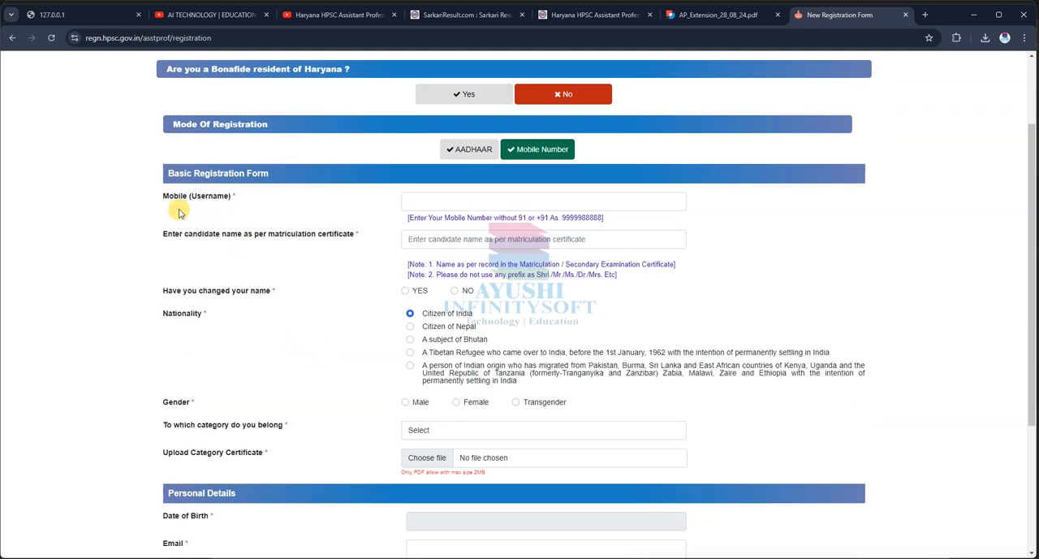
left_click(419, 196)
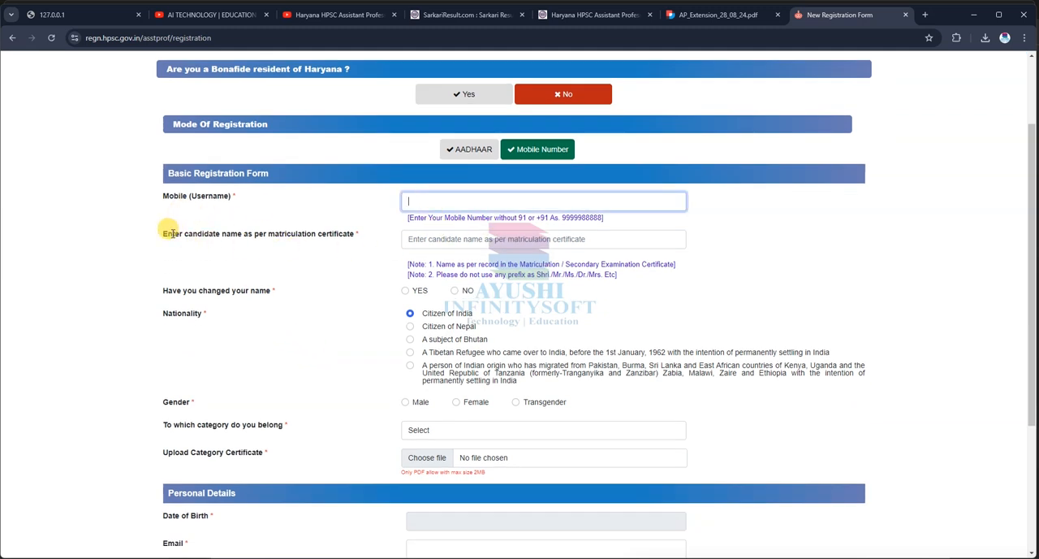
left_click_drag(172, 234, 368, 248)
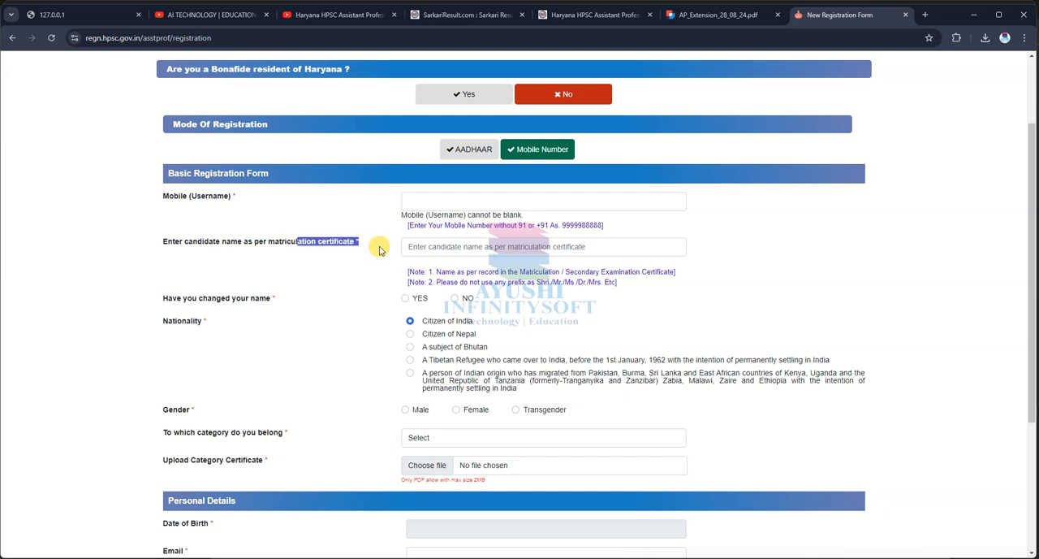
left_click(474, 246)
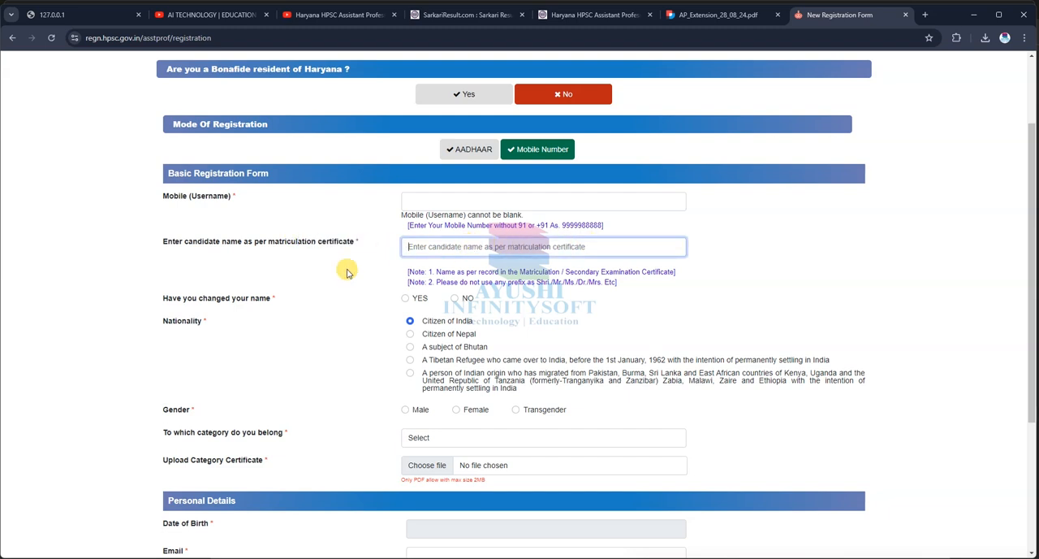
left_click_drag(185, 241, 382, 245)
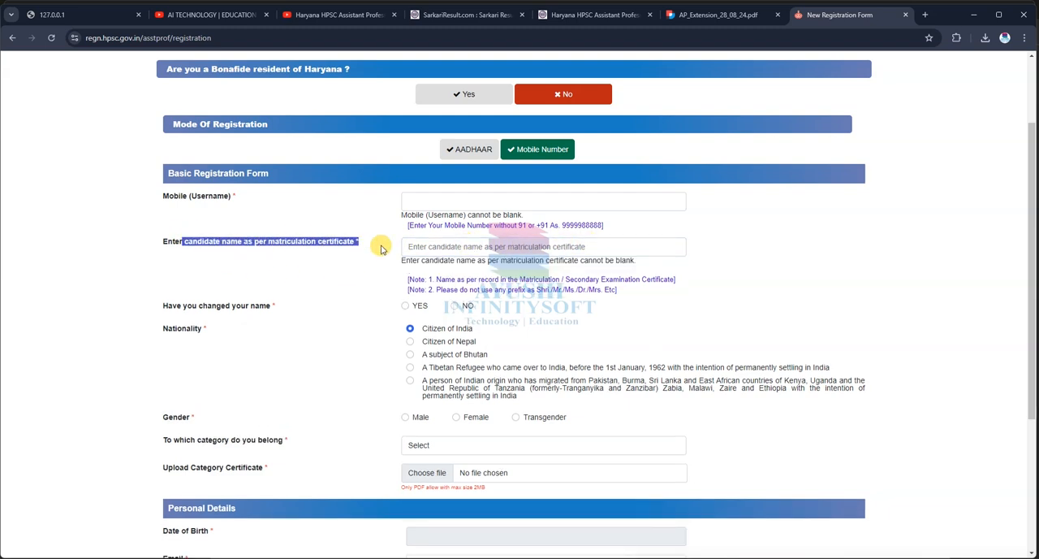
left_click(469, 248)
Step: Answer NO to the question whether the candidate's name has been changed
left_click_drag(186, 307, 275, 307)
left_click(405, 305)
left_click(454, 306)
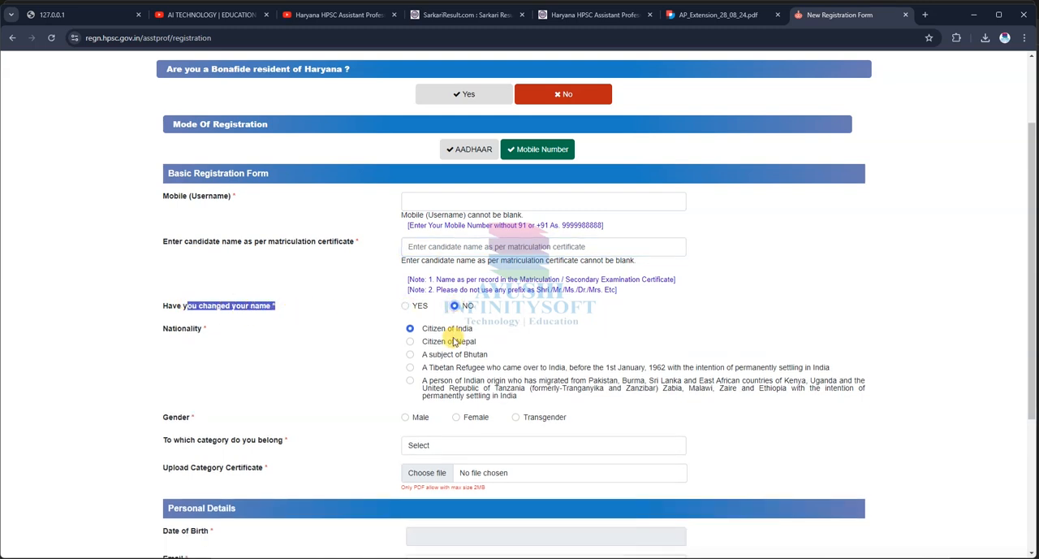
Step: Set the gender to Male and the category to General / Un-reserved
scroll(439, 349, "down", 2)
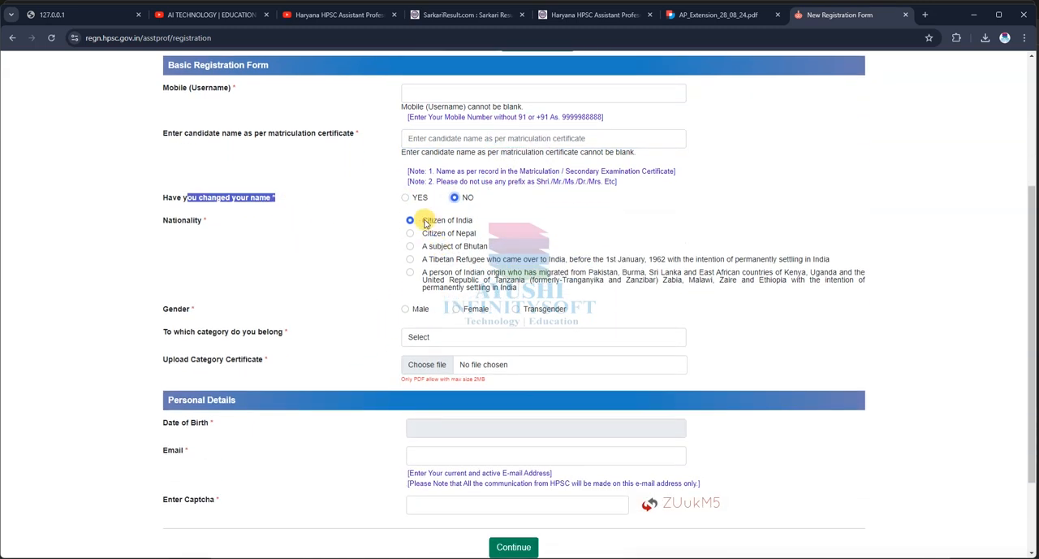
left_click_drag(421, 220, 491, 230)
left_click_drag(421, 233, 489, 246)
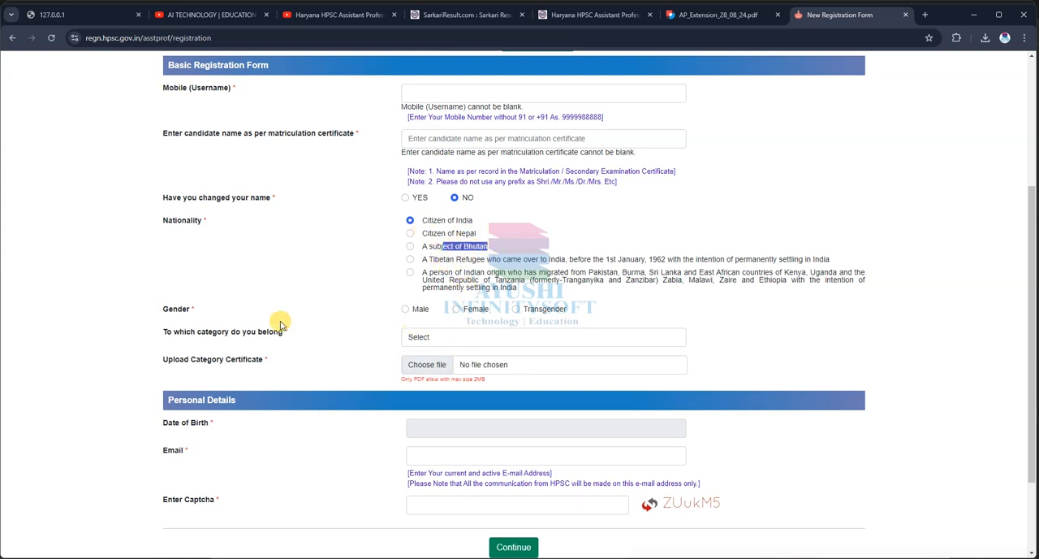
left_click_drag(159, 308, 208, 315)
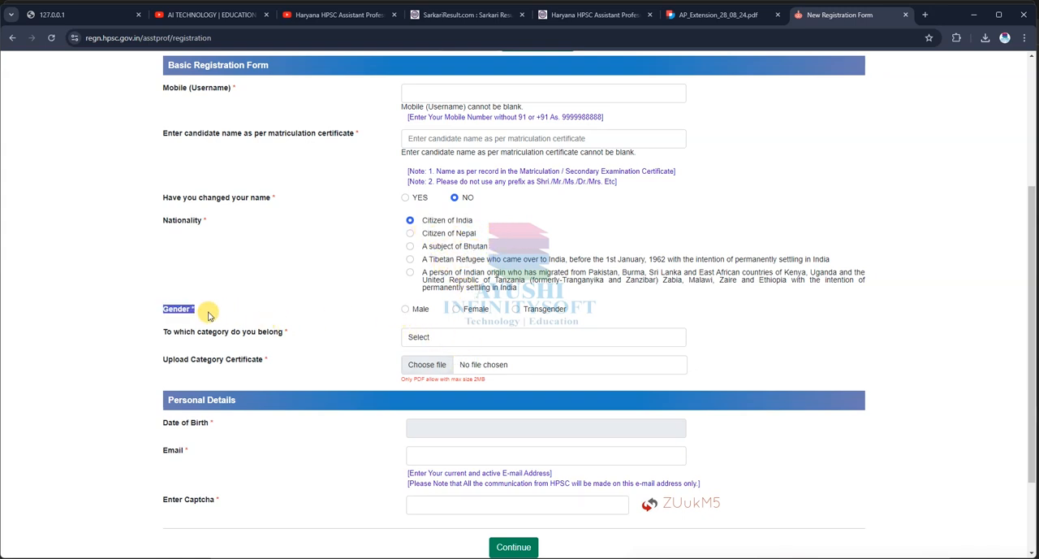
left_click(409, 313)
left_click(459, 310)
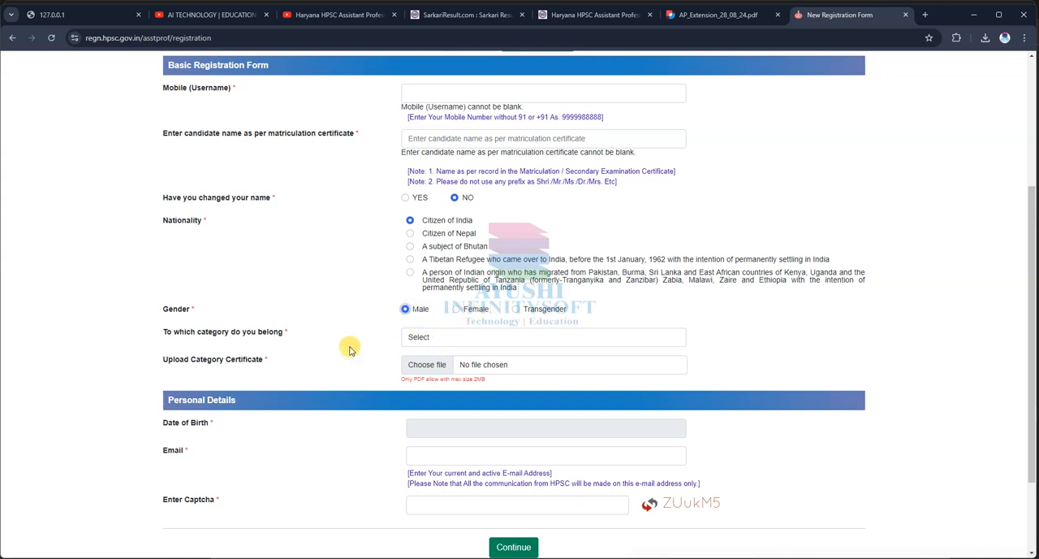
left_click(445, 340)
left_click(457, 365)
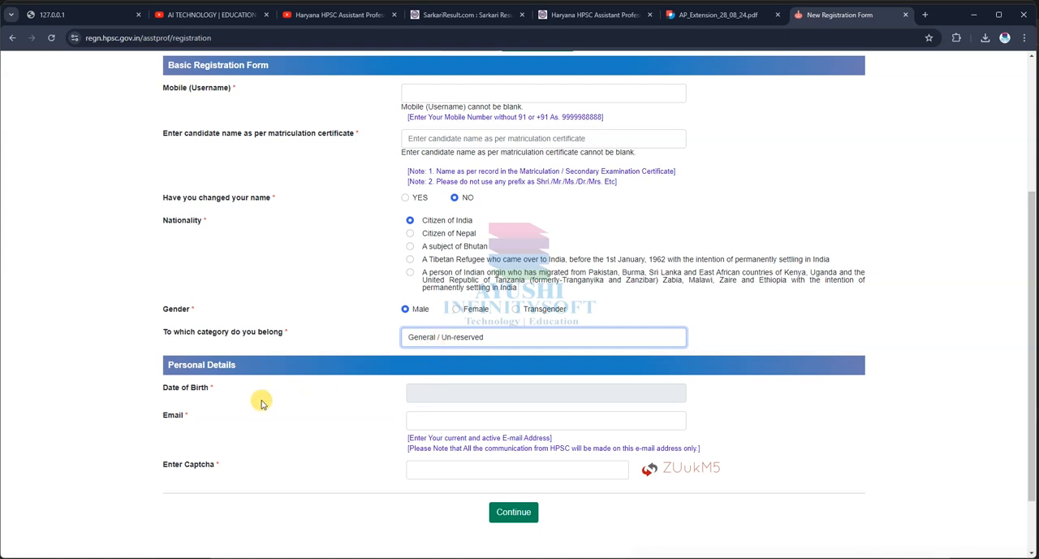
Step: Pick the candidate's date of birth in the Personal Details section
left_click(412, 394)
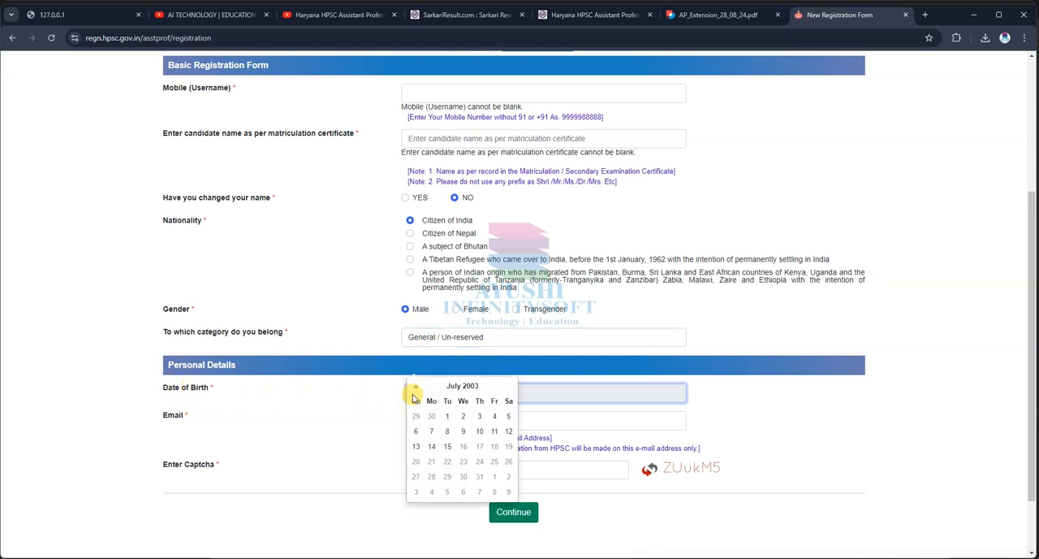
left_click(469, 389)
left_click(459, 278)
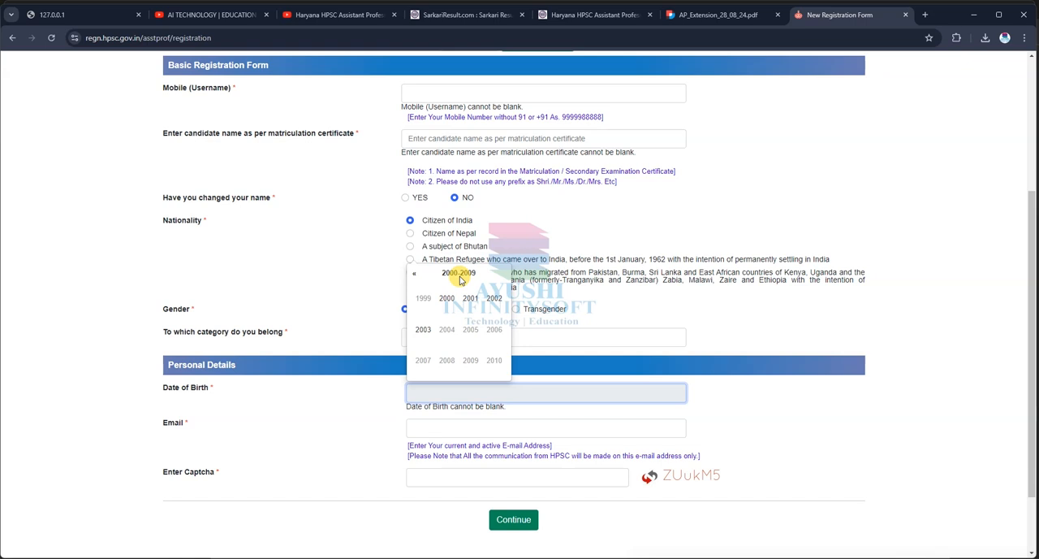
left_click(459, 273)
left_click(414, 273)
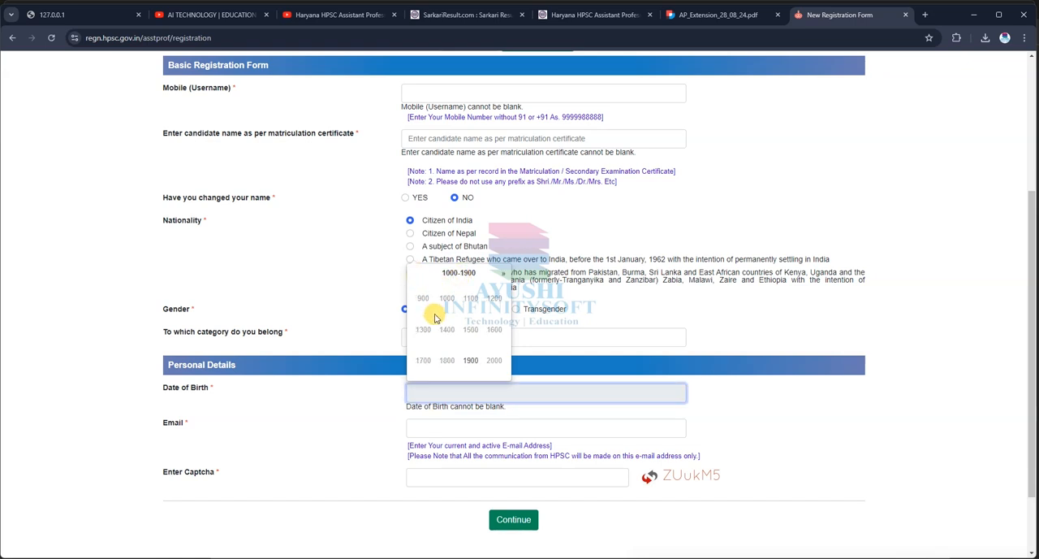
left_click(494, 360)
left_click(423, 298)
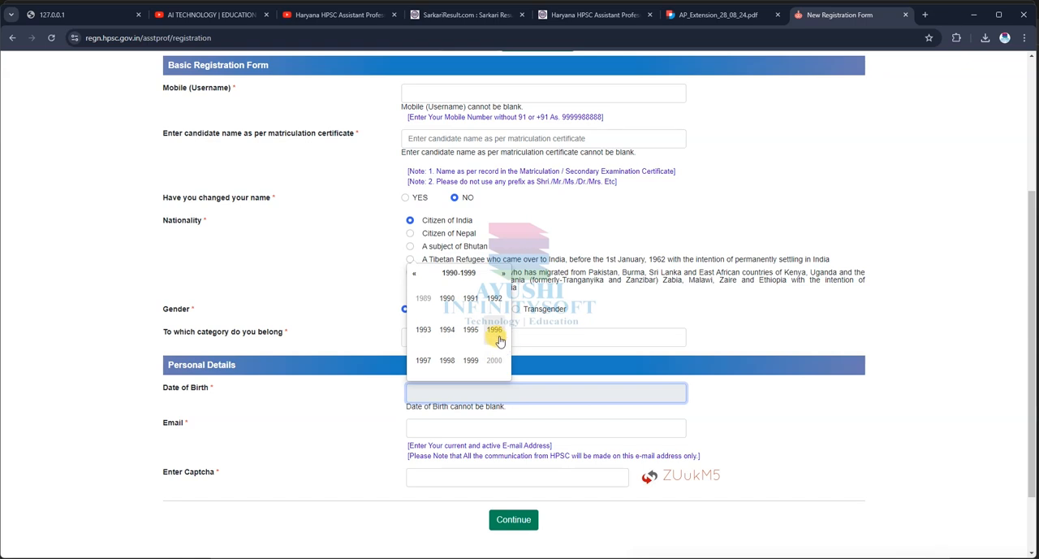
left_click(446, 330)
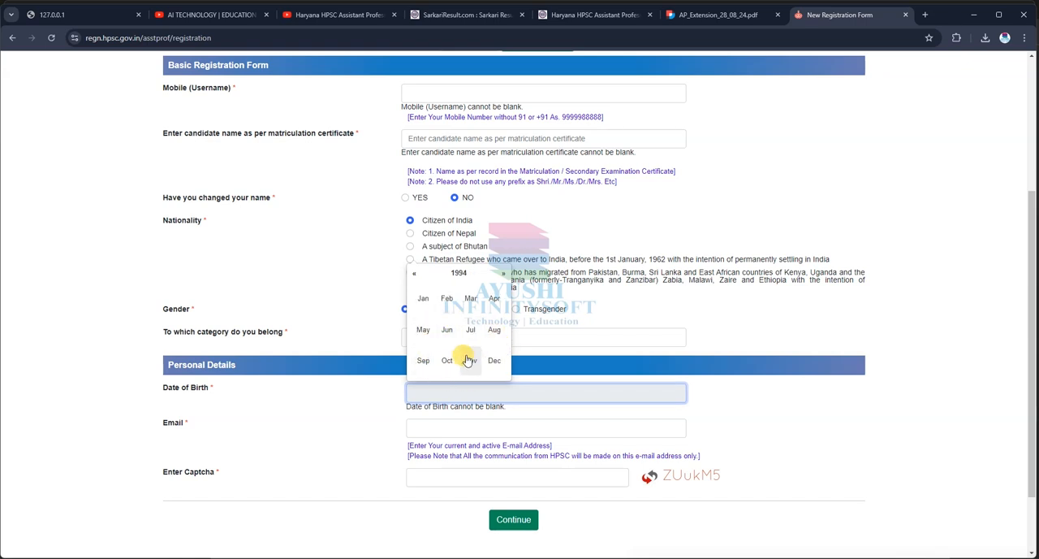
left_click(447, 360)
left_click(510, 310)
Step: Fill in the captcha field under Personal Details with the code shown beside it
scroll(386, 416, "down", 1)
left_click(431, 344)
left_click(427, 397)
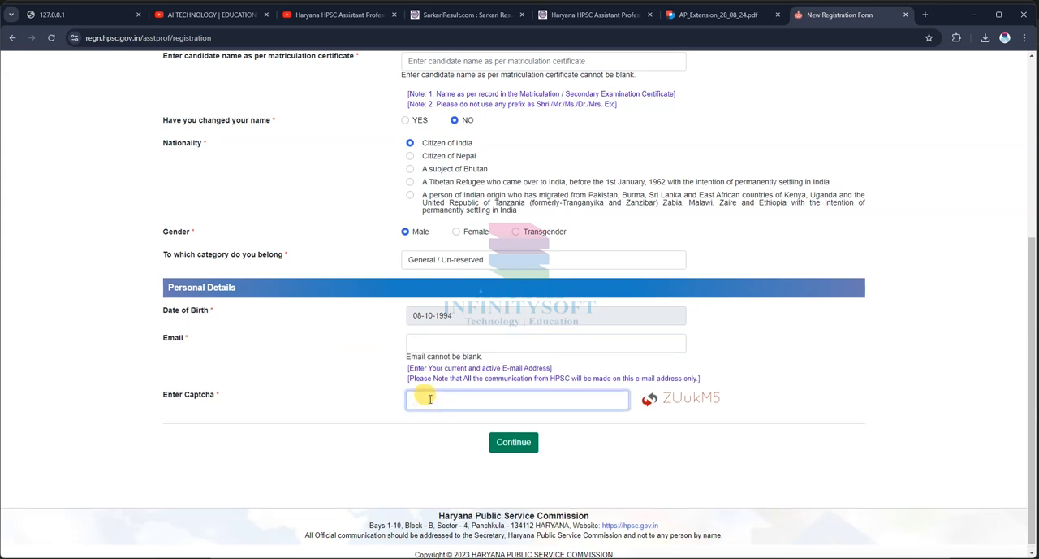
left_click(432, 345)
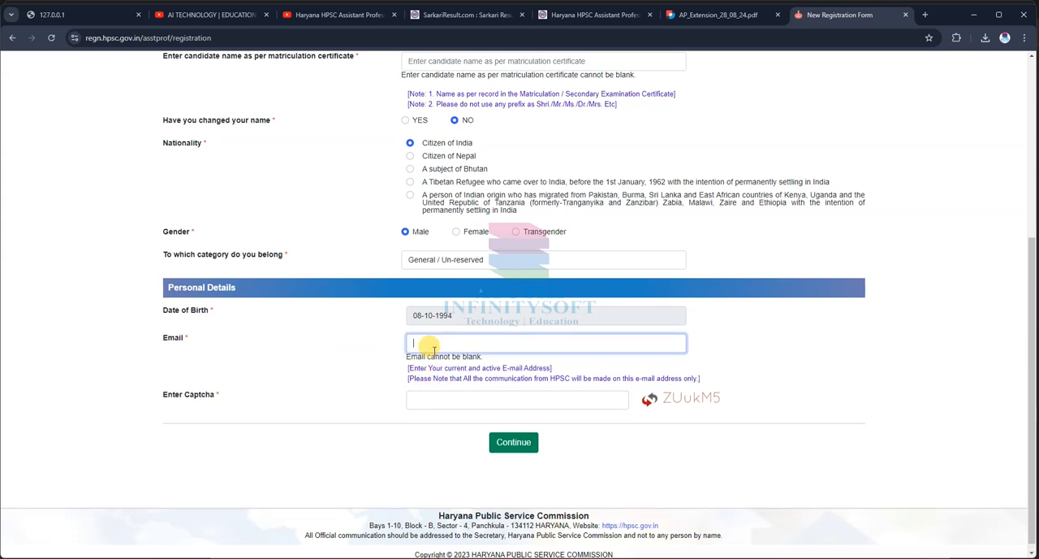
left_click(601, 400)
left_click_drag(723, 397, 577, 398)
left_click(512, 402)
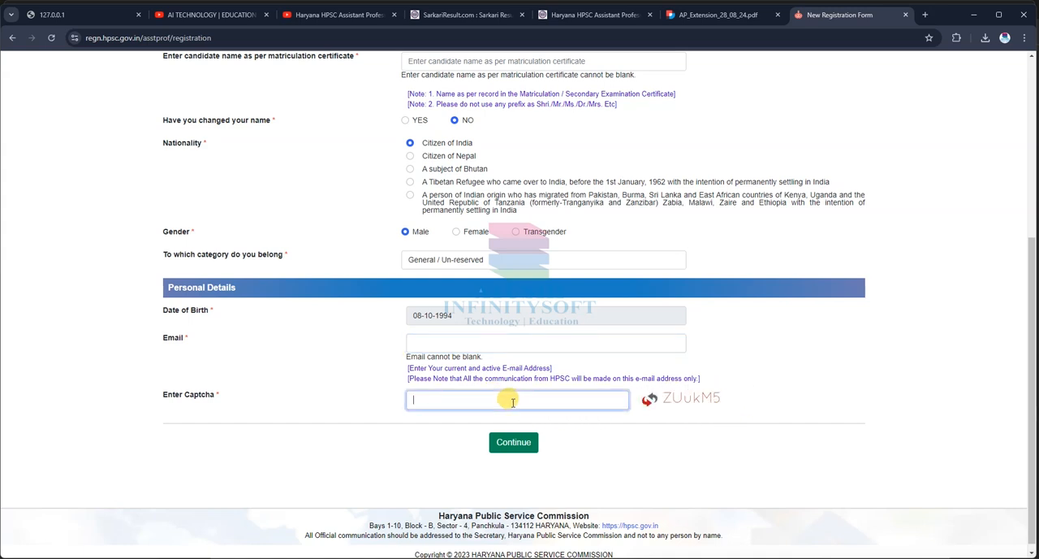
type("Z")
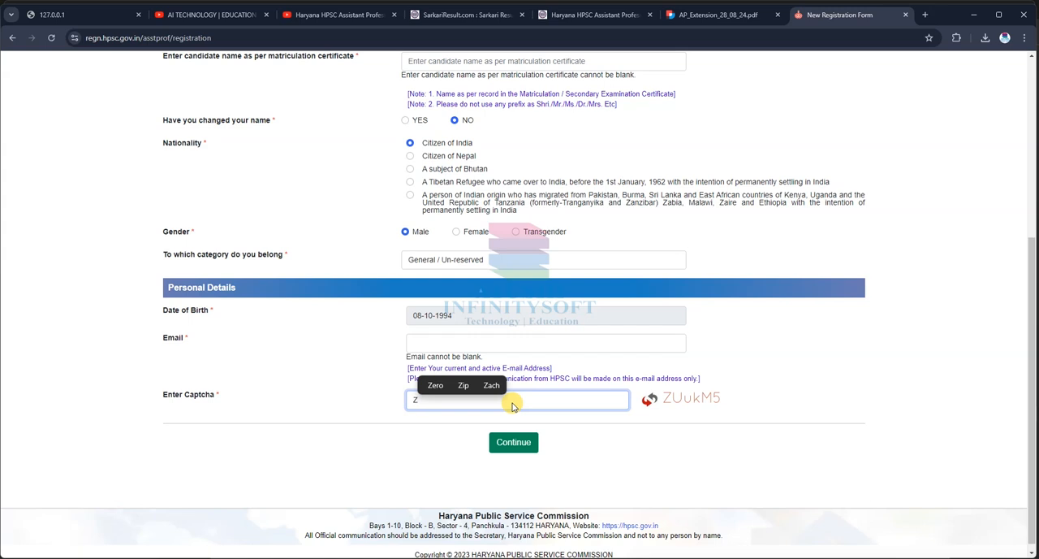
key("BackSpace")
type("zuU")
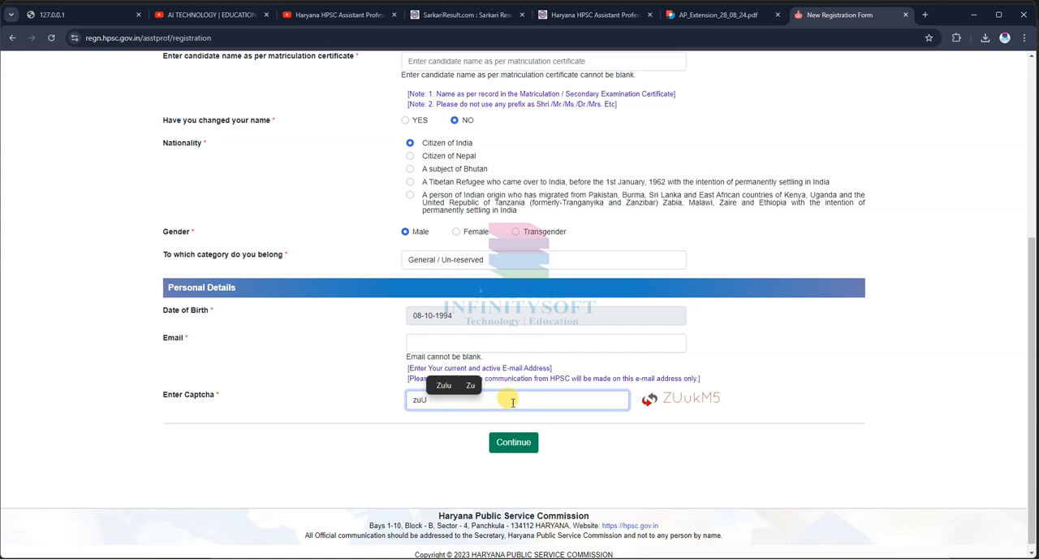
type("kM5")
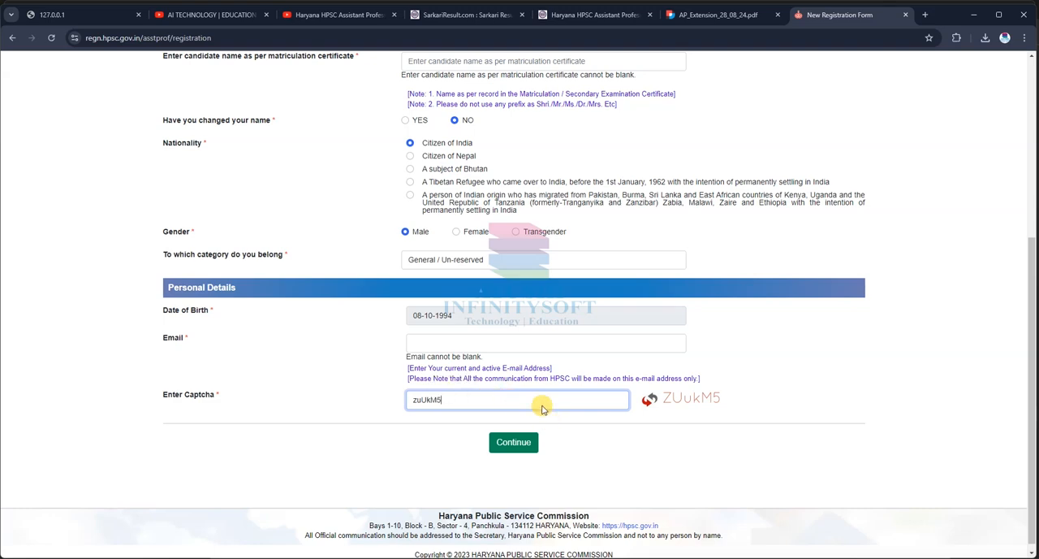
Step: Submit the completed Basic Registration Form for validation and acknowledge the OTP notice
scroll(548, 422, "up", 5)
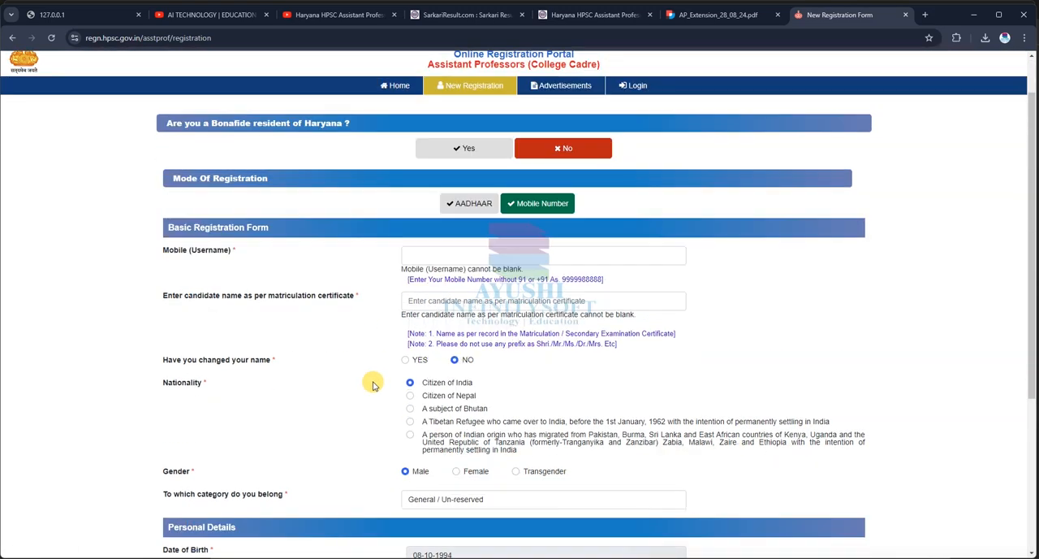
scroll(406, 268, "down", 2)
scroll(557, 438, "down", 3)
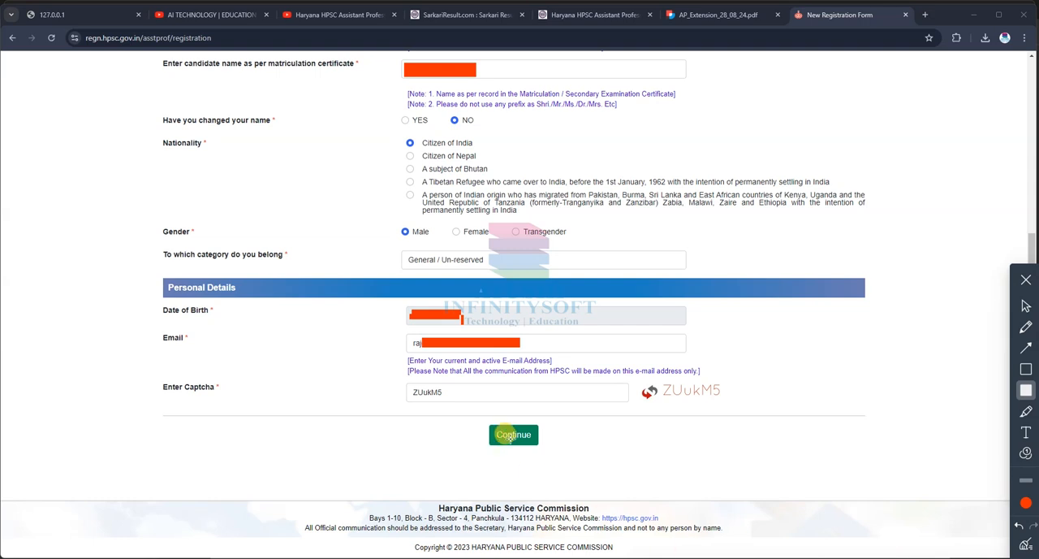
left_click(1026, 305)
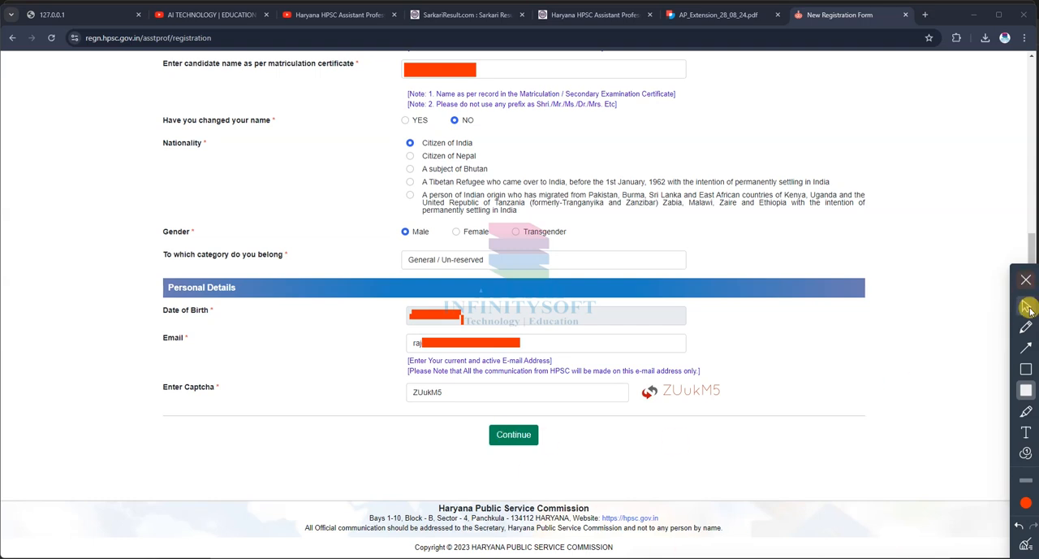
left_click(513, 434)
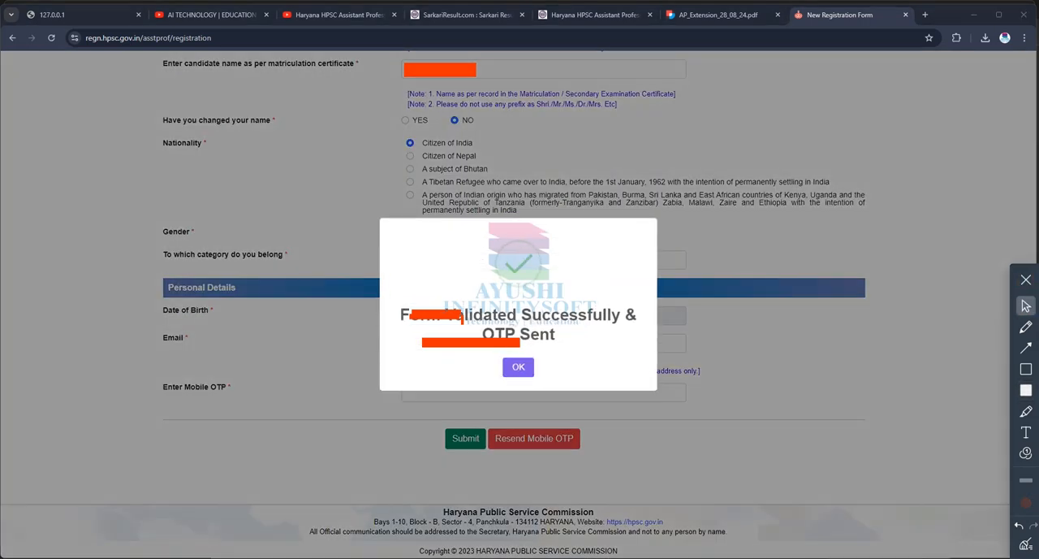
left_click(1027, 546)
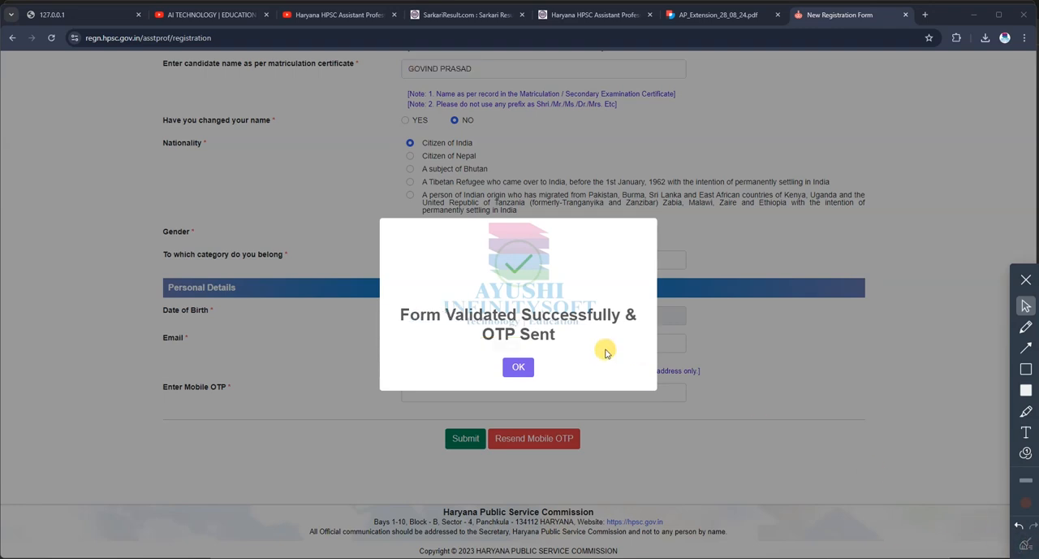
left_click(518, 367)
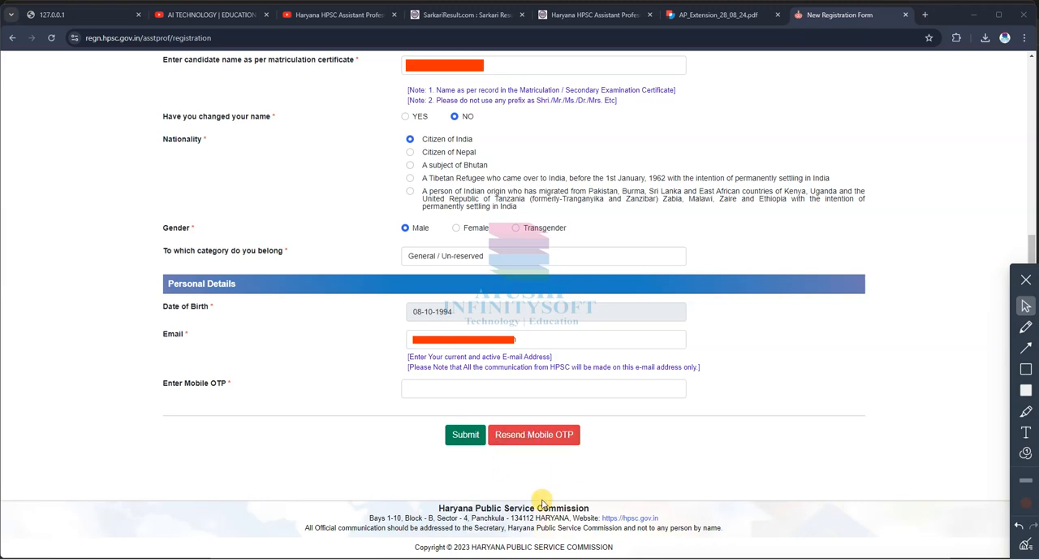
Step: Request a new mobile OTP for the registration and acknowledge the notice
left_click(536, 436)
left_click(518, 358)
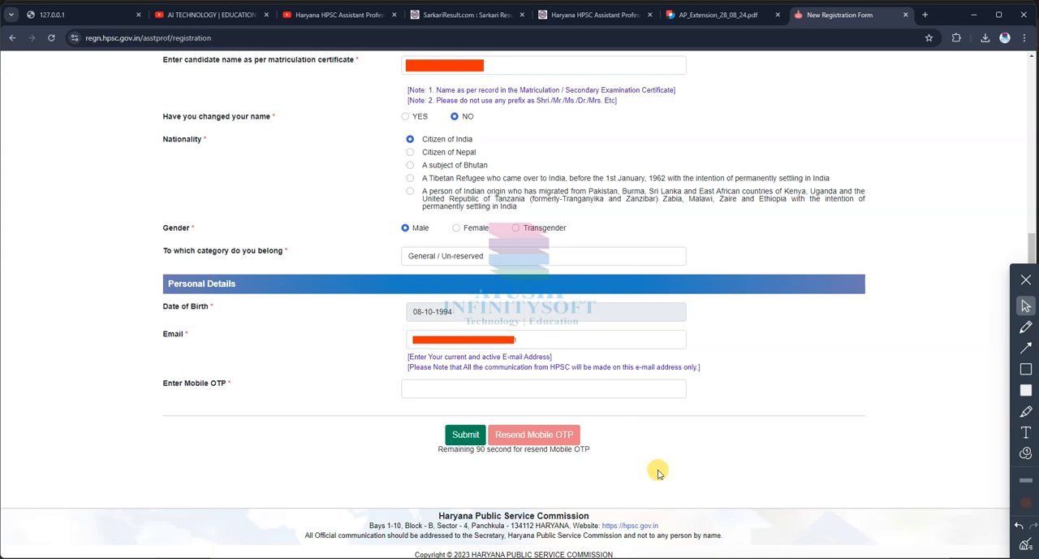
left_click(461, 392)
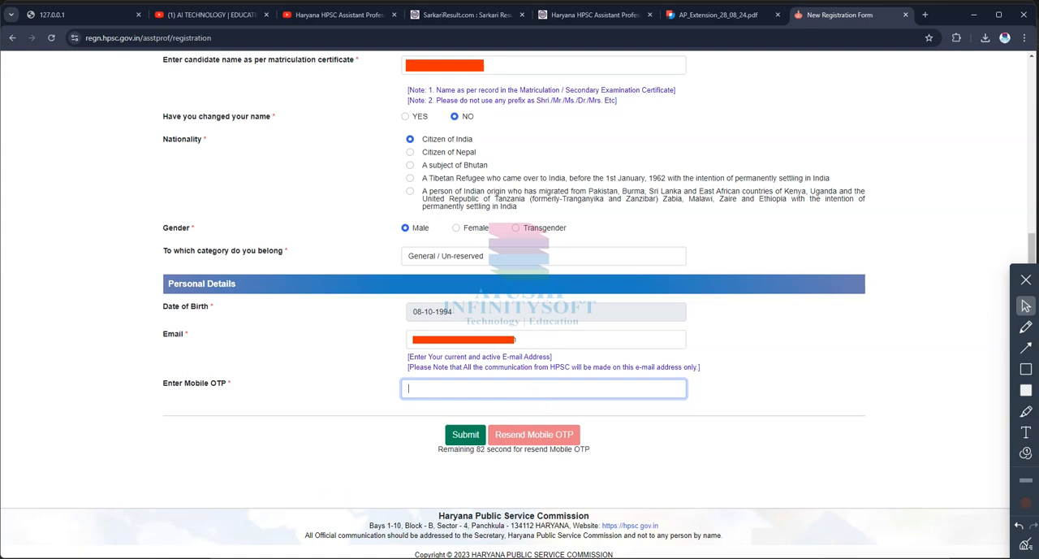
left_click_drag(480, 356, 574, 361)
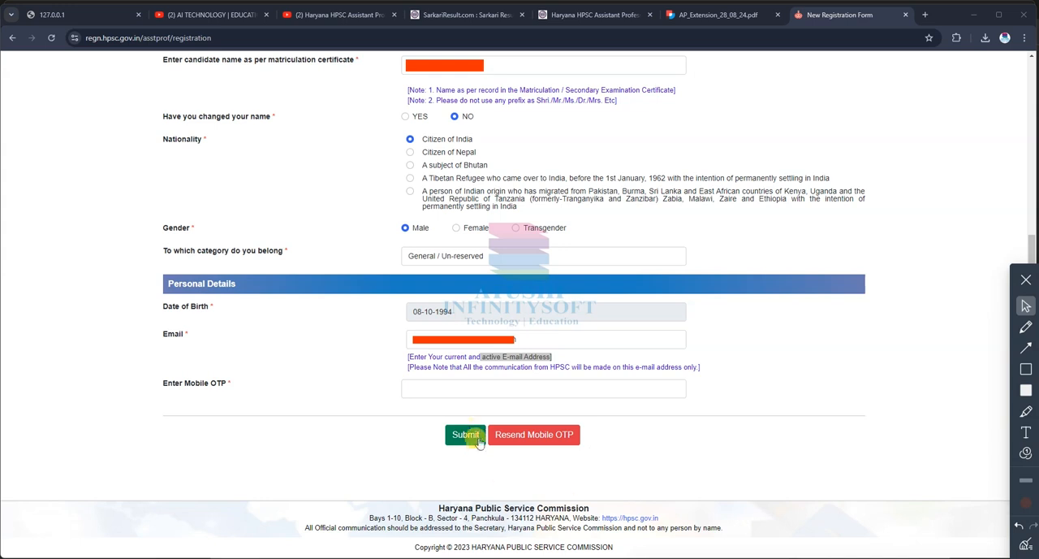
Step: Try to submit the registration with the mobile OTP, and dismiss the resulting message
left_click(440, 386)
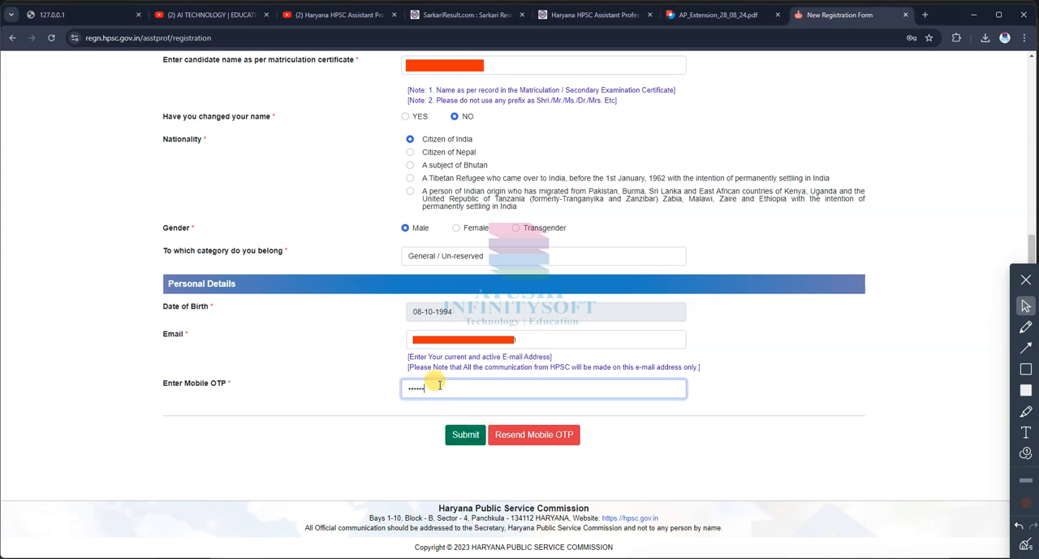
left_click(466, 434)
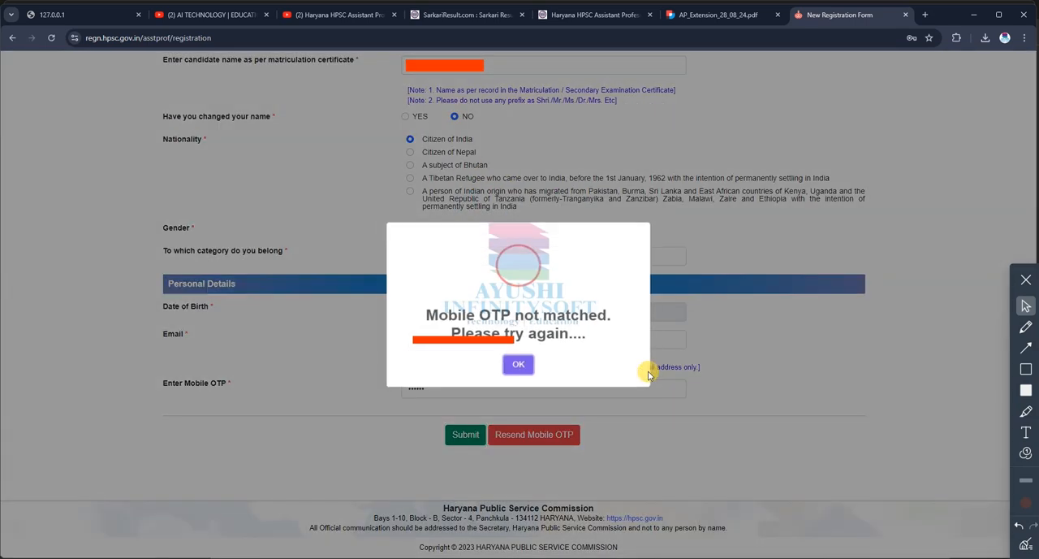
left_click_drag(432, 315, 620, 314)
left_click_drag(448, 334, 414, 311)
left_click(609, 317)
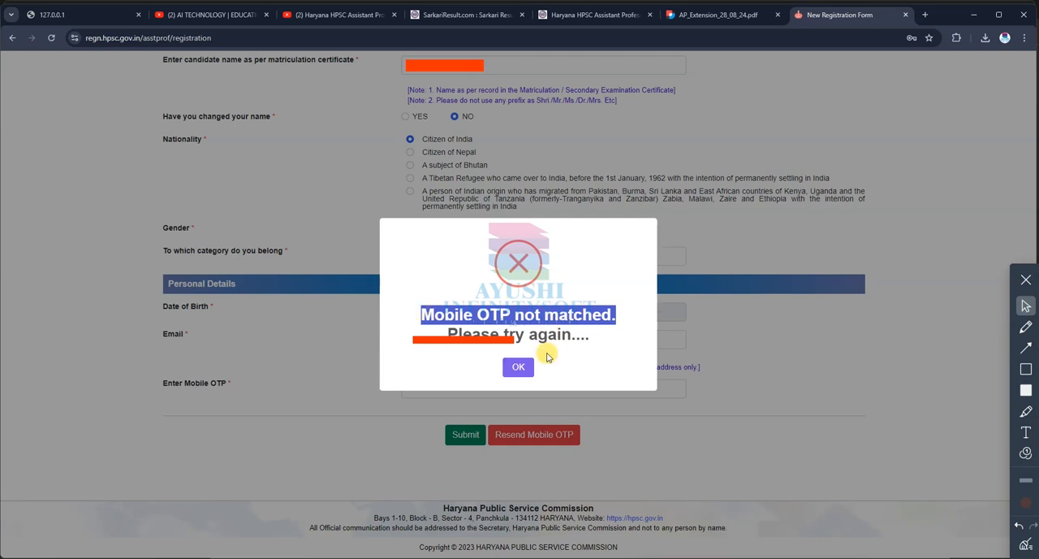
left_click(512, 370)
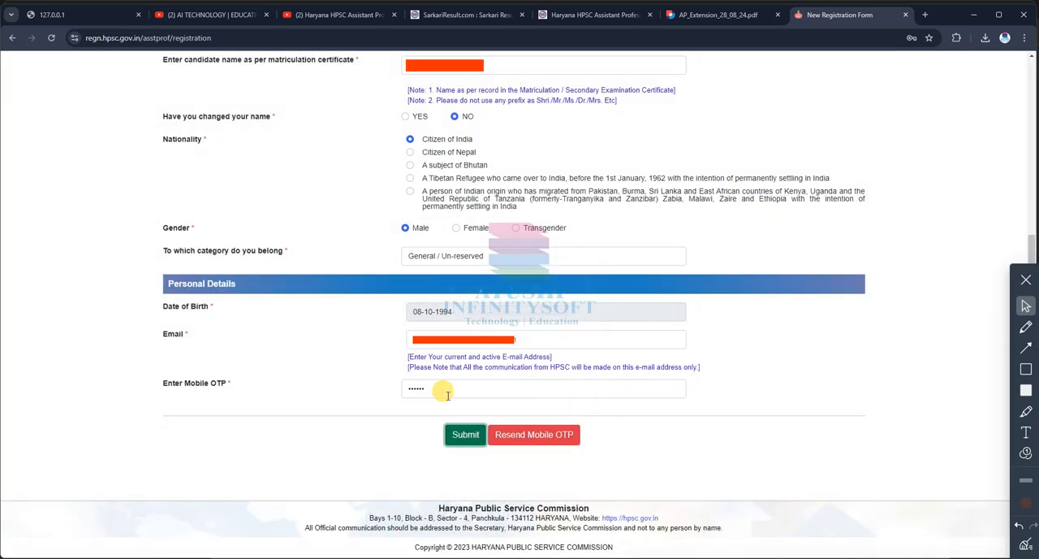
Step: Replace the entered mobile OTP with the correct code, submit the registration and acknowledge the notice
left_click_drag(444, 391, 351, 396)
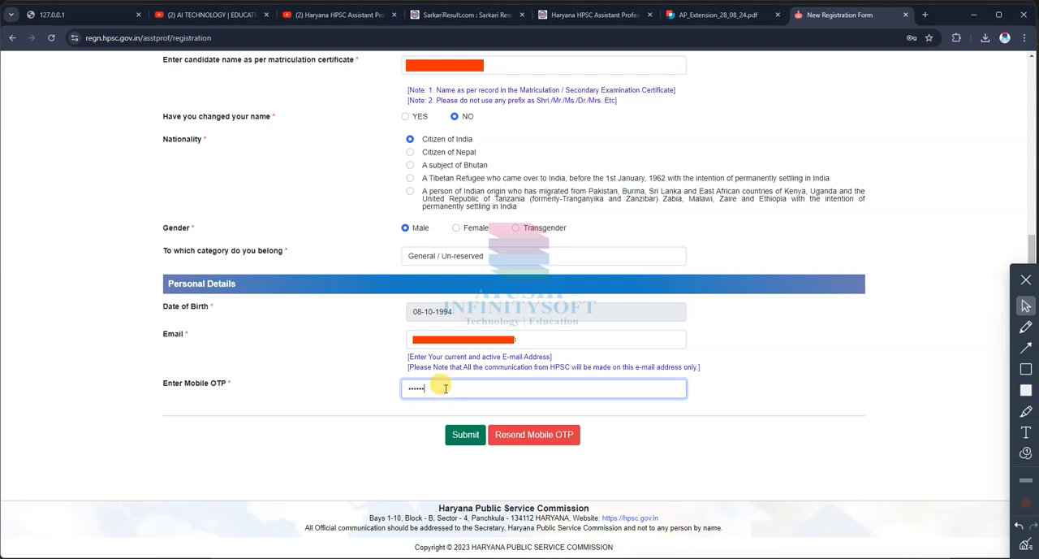
left_click(465, 435)
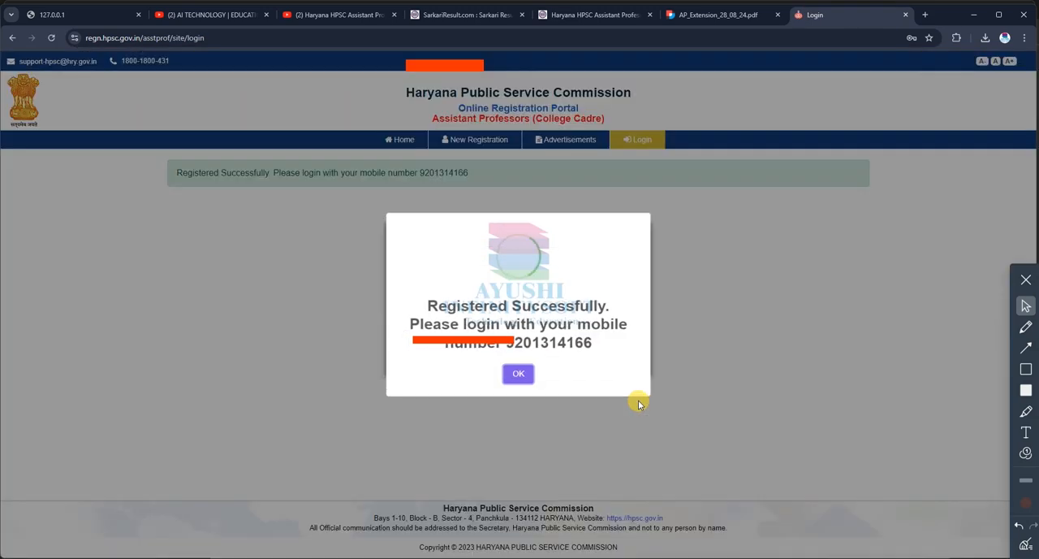
left_click(526, 375)
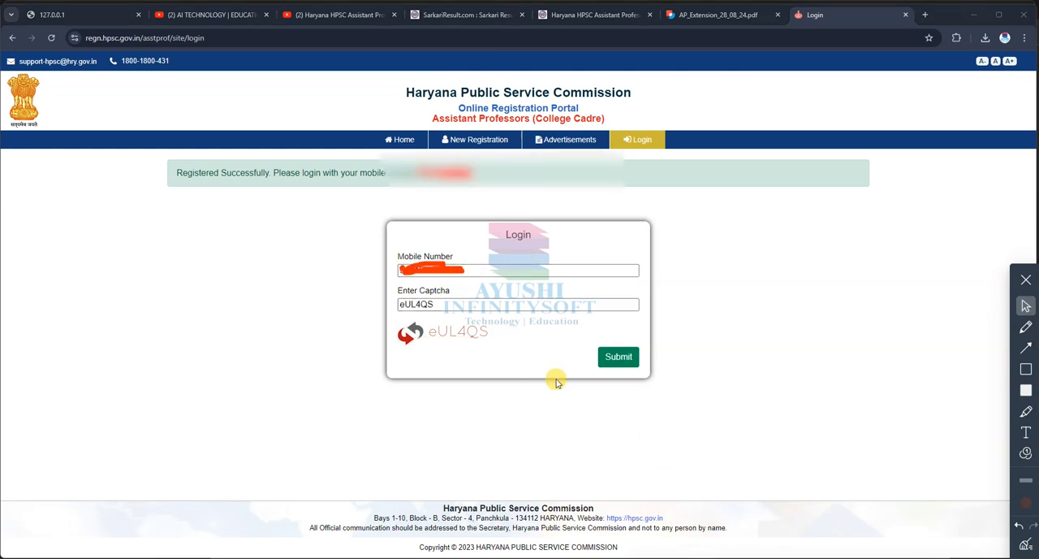
Step: Log in with the OTP sent to the registered mobile number and decline saving the password
left_click(618, 357)
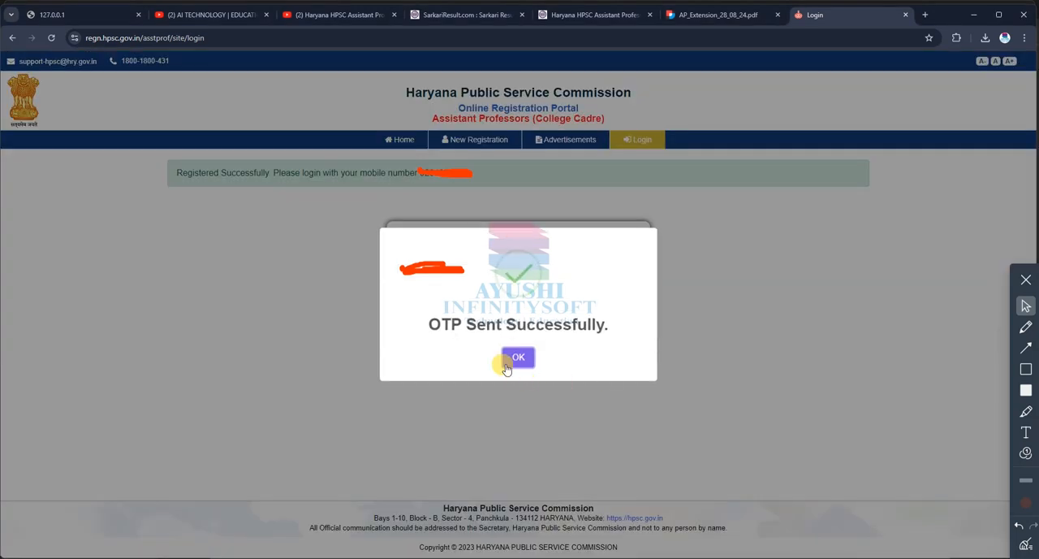
left_click(513, 359)
left_click(440, 306)
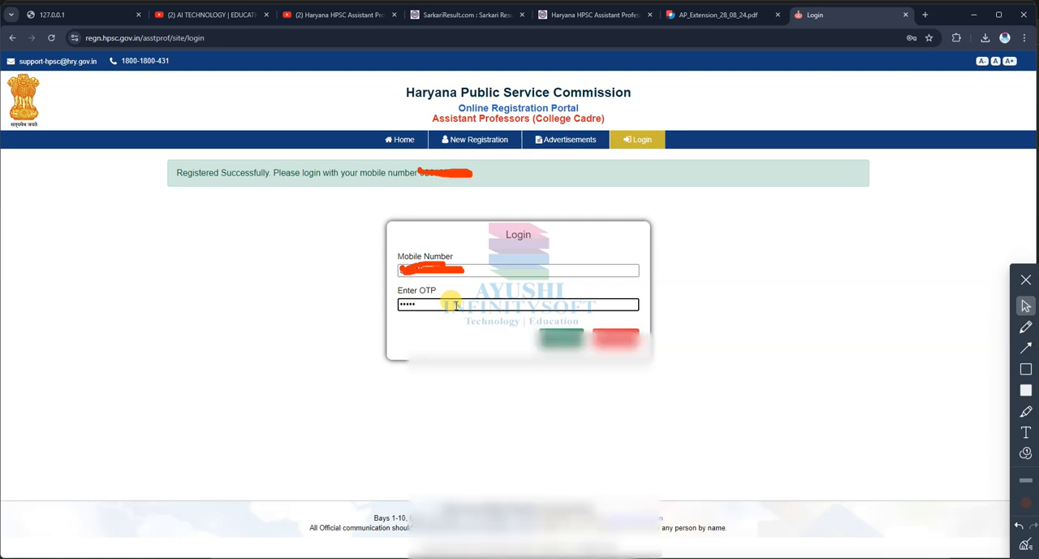
left_click(547, 345)
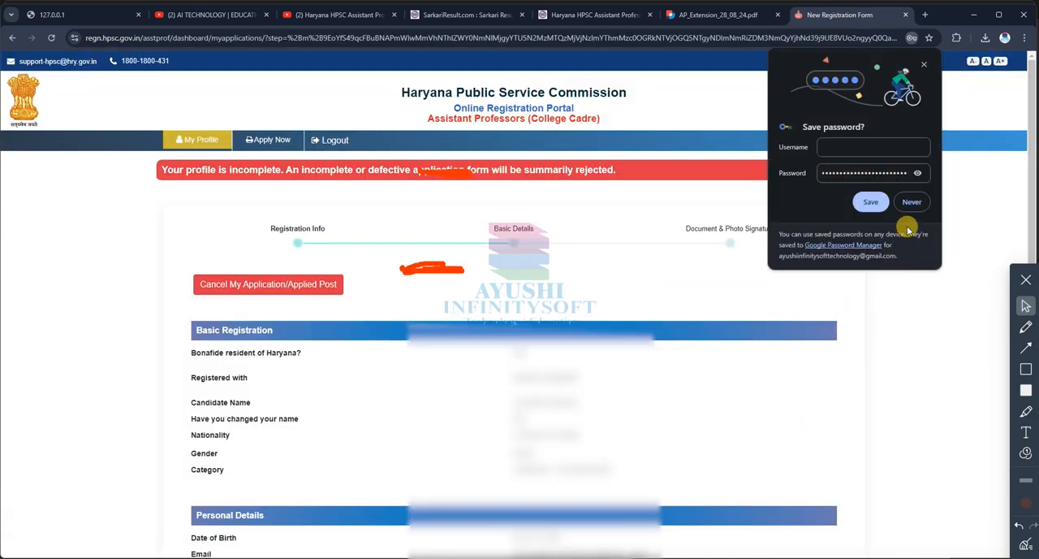
left_click(911, 203)
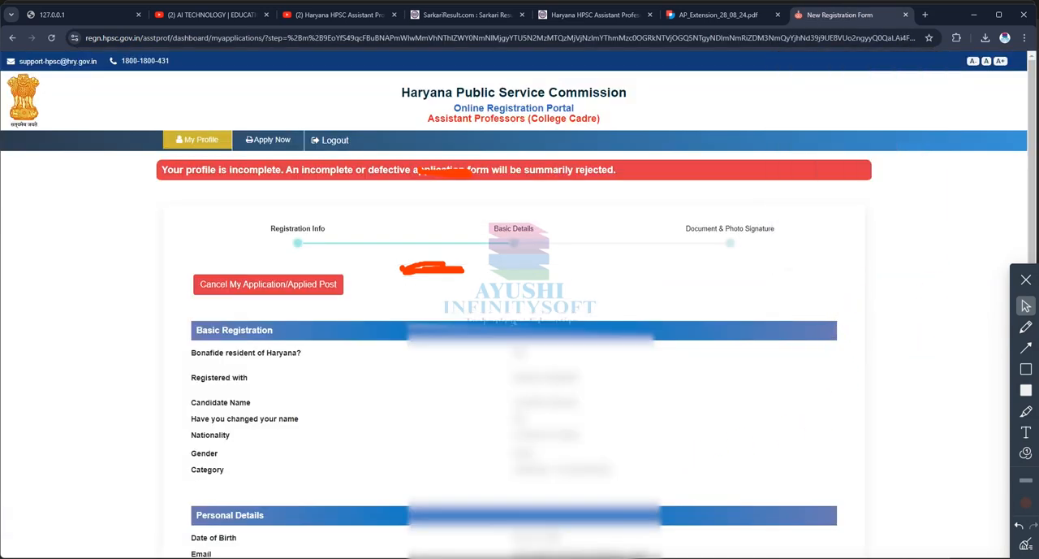
Step: Review the registration information summary and proceed to the Basic Details stage of the profile
scroll(520, 325, "down", 2)
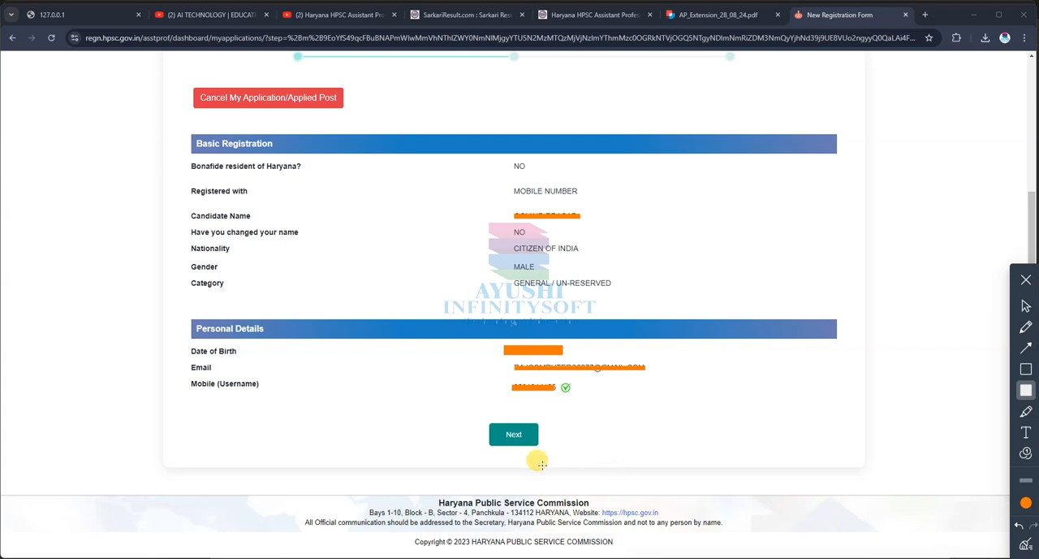
left_click(1026, 305)
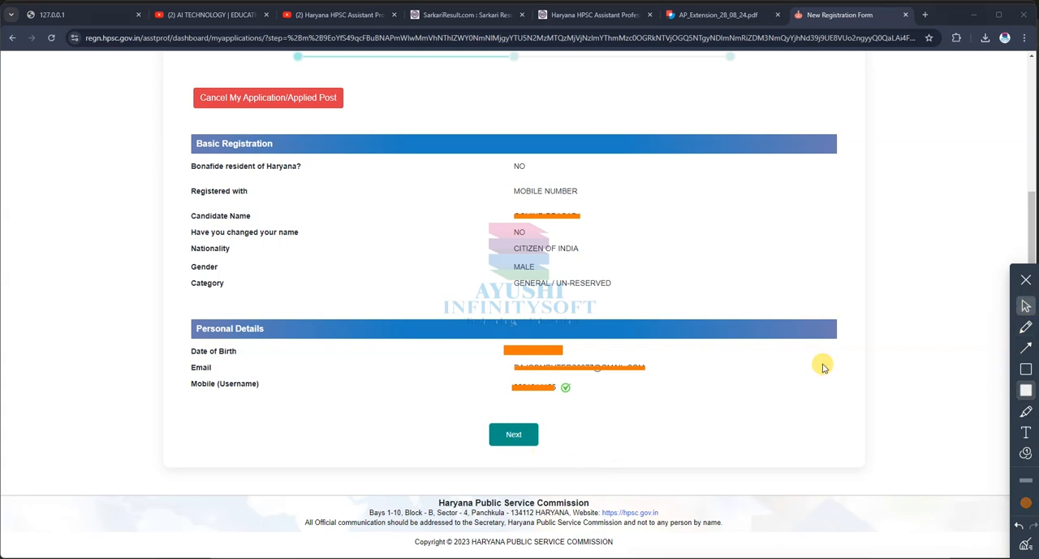
left_click(513, 434)
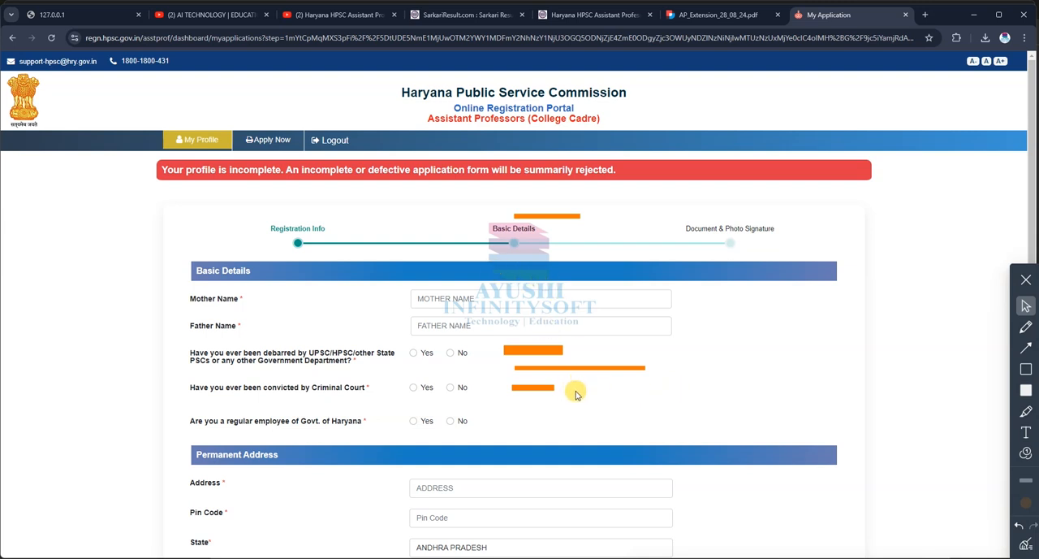
Step: Answer No to having been debarred by UPSC/HPSC/other State PSCs or any other Government Department
left_click(457, 299)
left_click(454, 325)
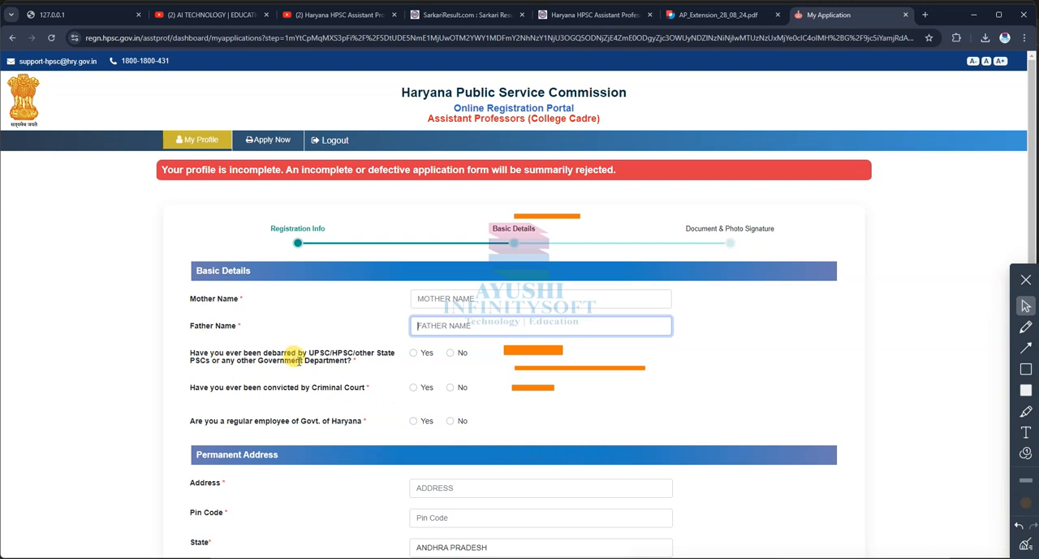
left_click_drag(305, 349, 354, 350)
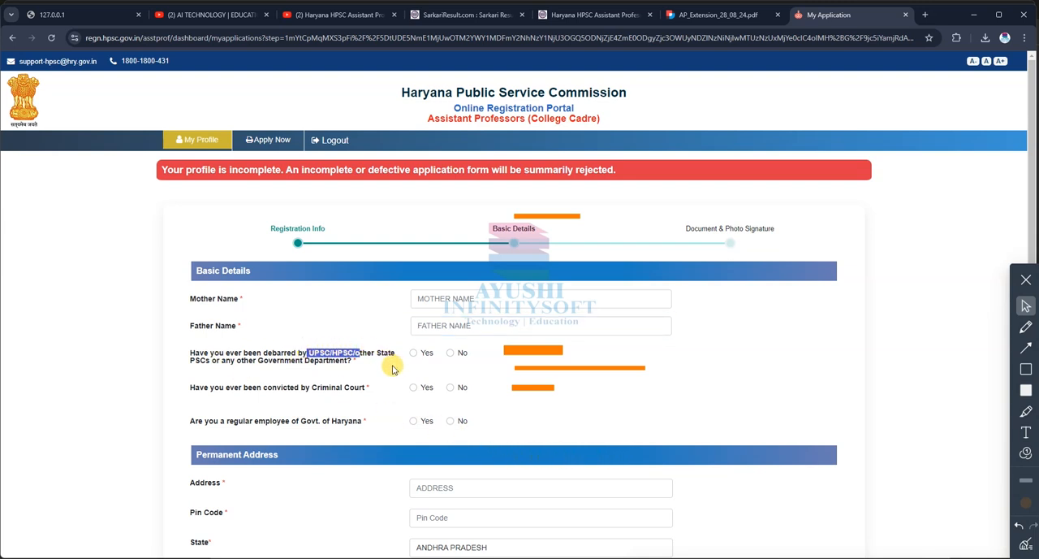
left_click_drag(226, 360, 353, 369)
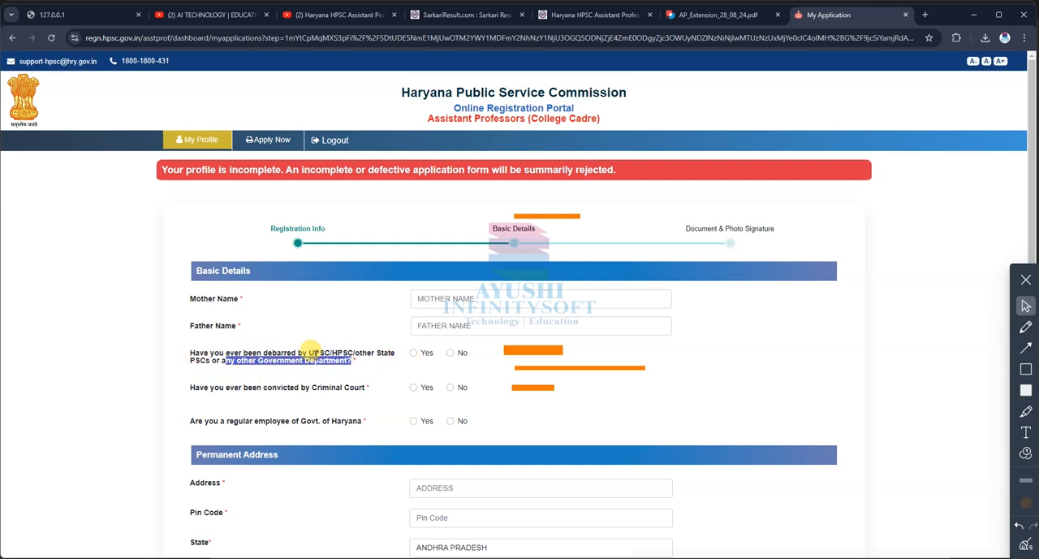
left_click(282, 348)
left_click(452, 354)
Step: Answer No to the questions on conviction by a Criminal Court and regular employment with the Govt. of Haryana
left_click_drag(226, 387, 367, 388)
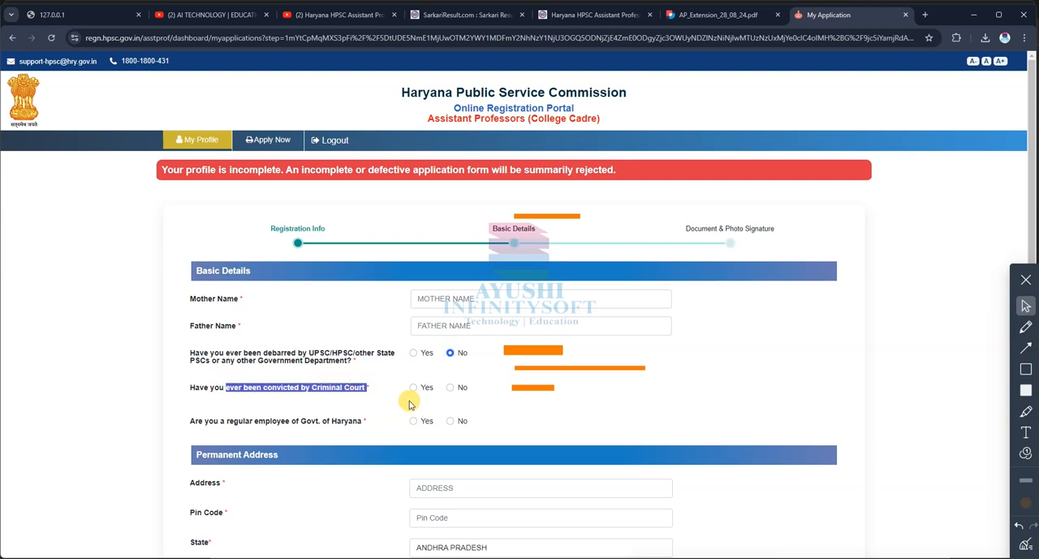
left_click_drag(253, 421, 367, 421)
left_click(449, 387)
left_click(451, 421)
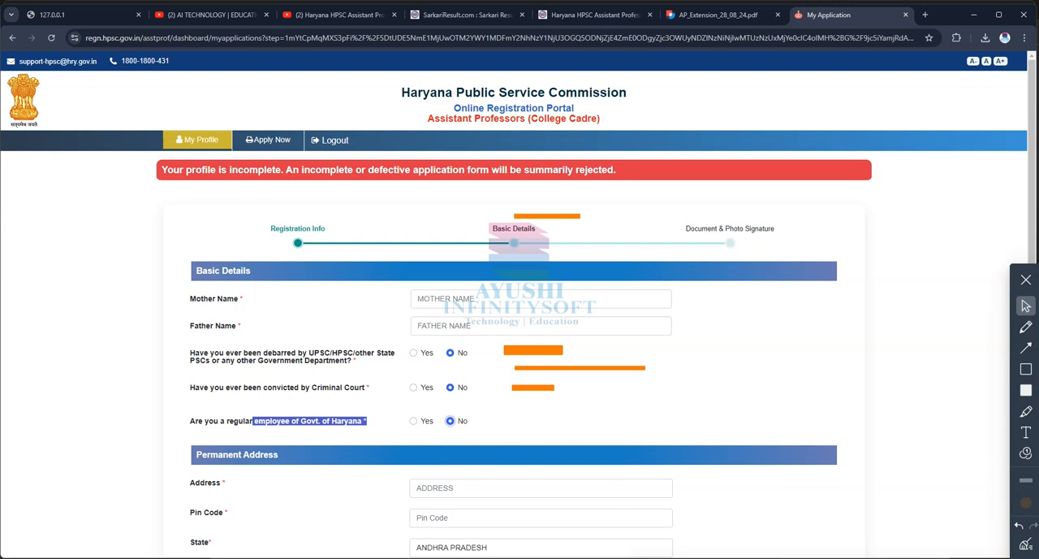
scroll(629, 421, "down", 4)
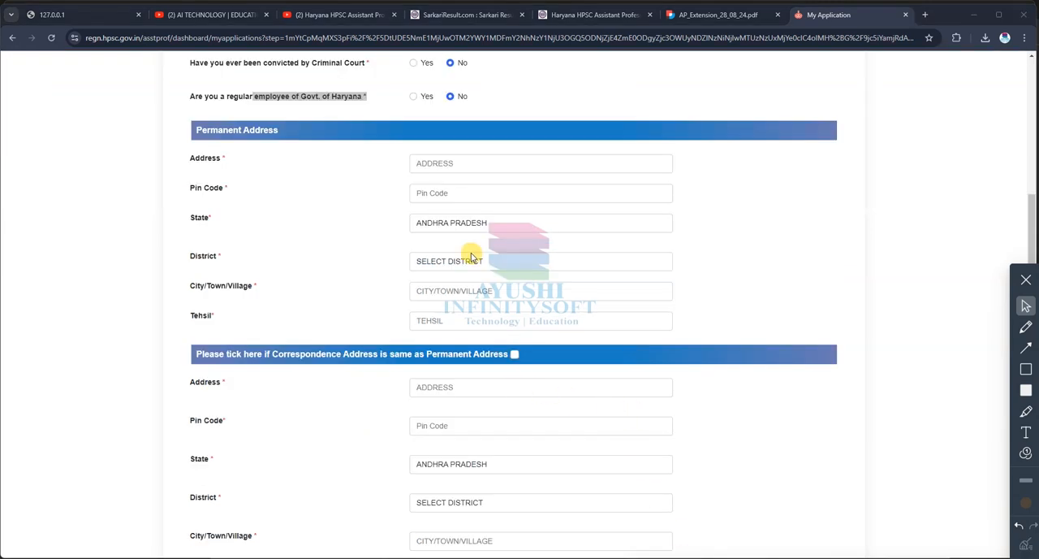
left_click(195, 134)
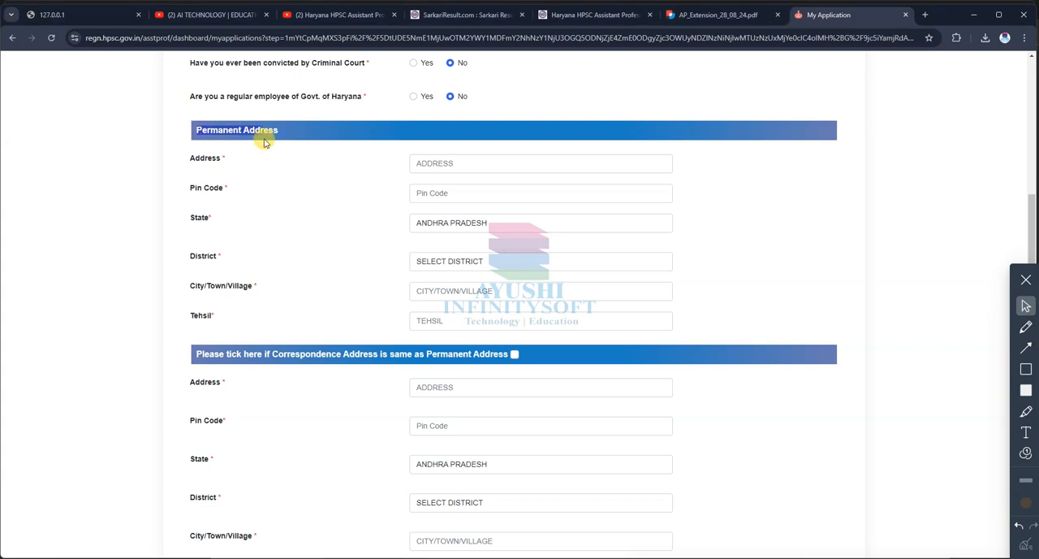
left_click_drag(197, 354, 500, 354)
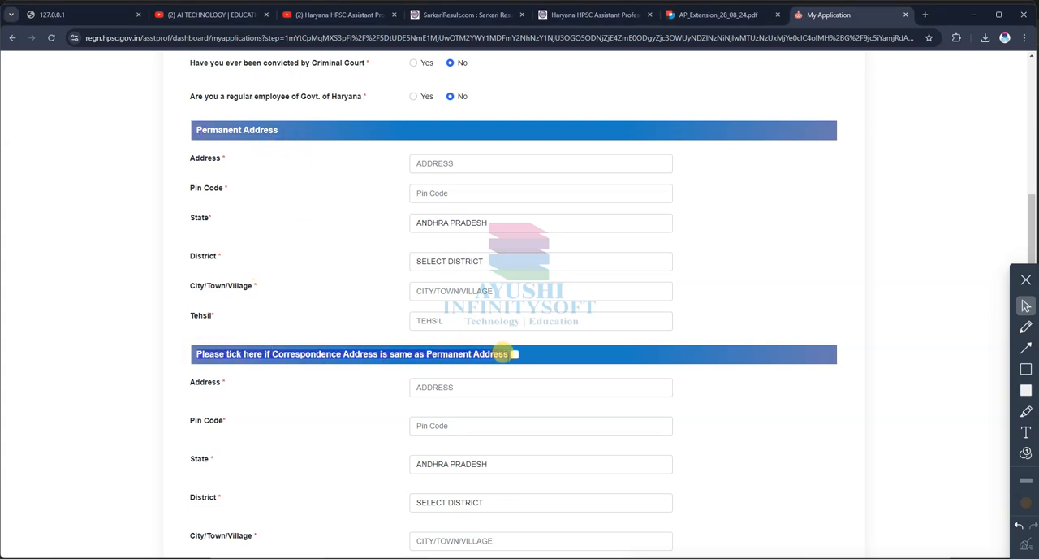
left_click(510, 354)
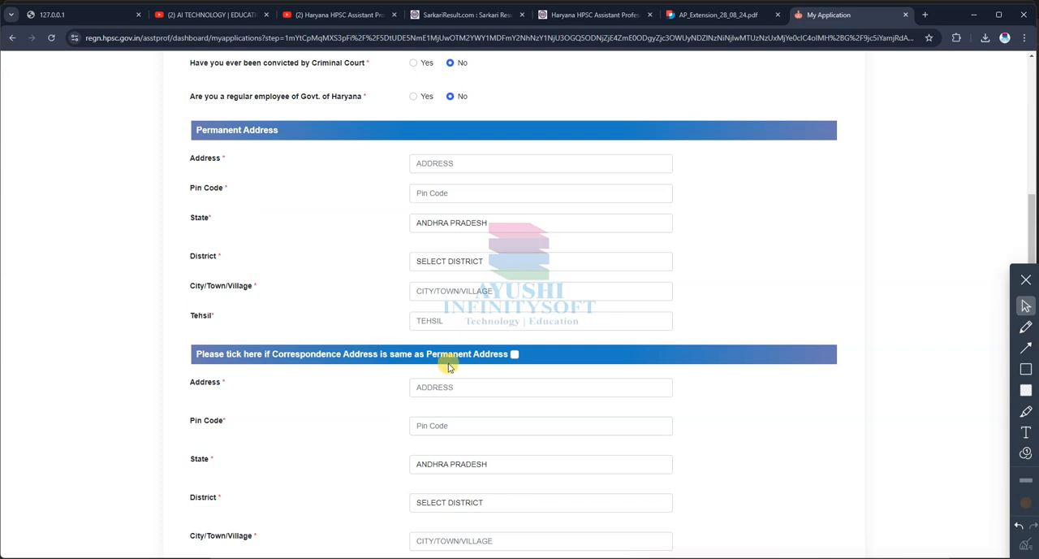
left_click(515, 355)
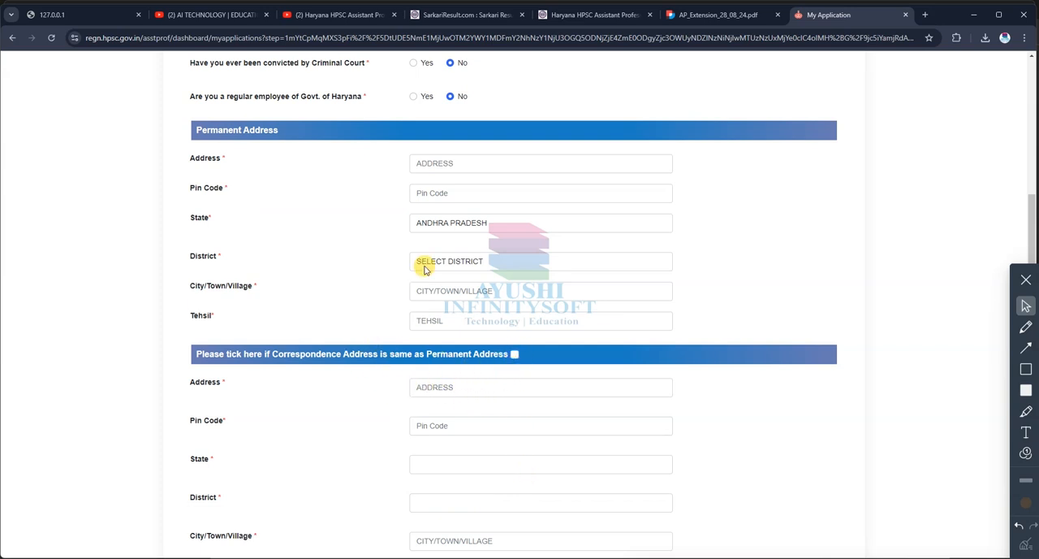
left_click(434, 171)
left_click(448, 390)
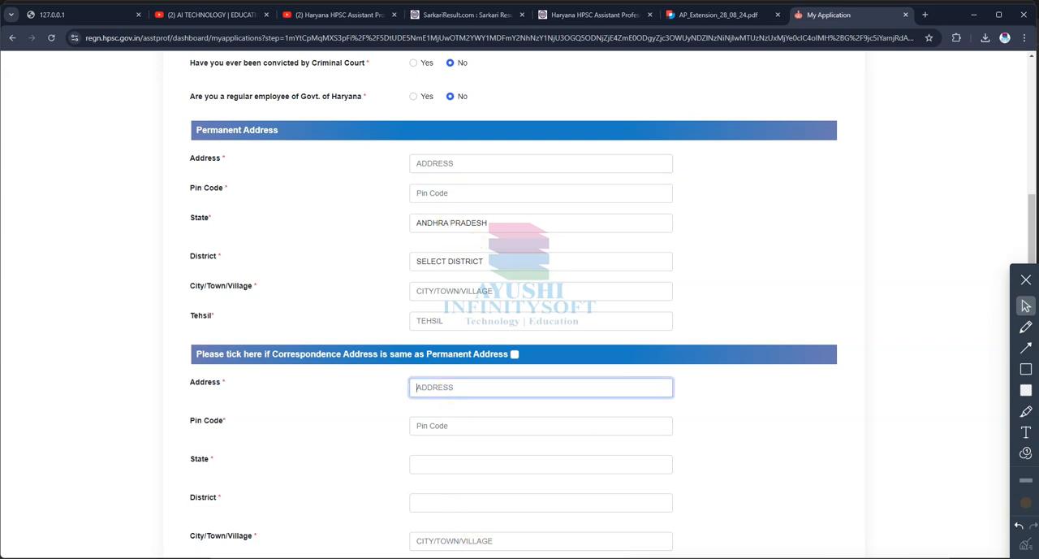
Step: Fill in the permanent address line and pin code, and select MADHYA PRADESH as the permanent address state
left_click(440, 162)
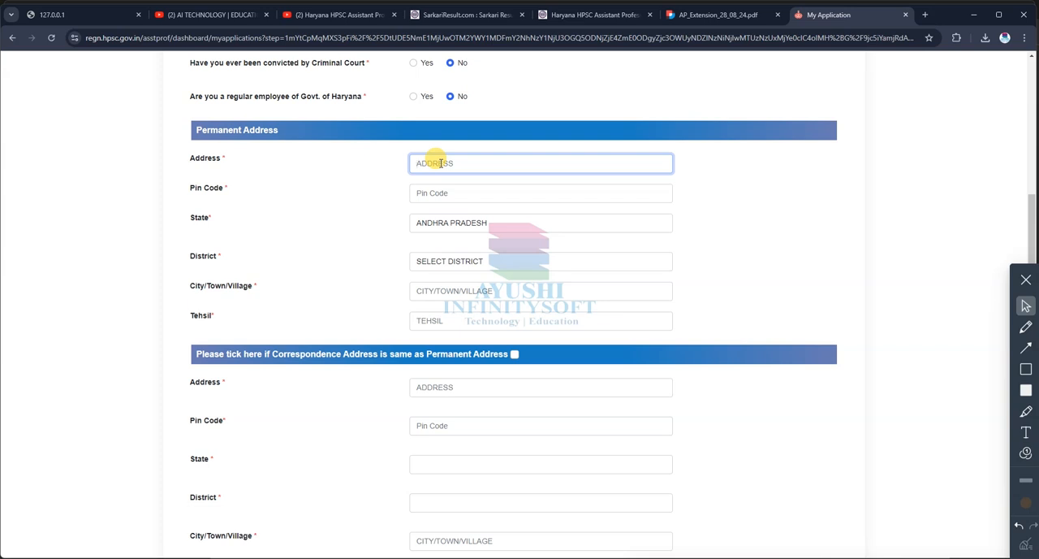
type("52")
left_click(443, 193)
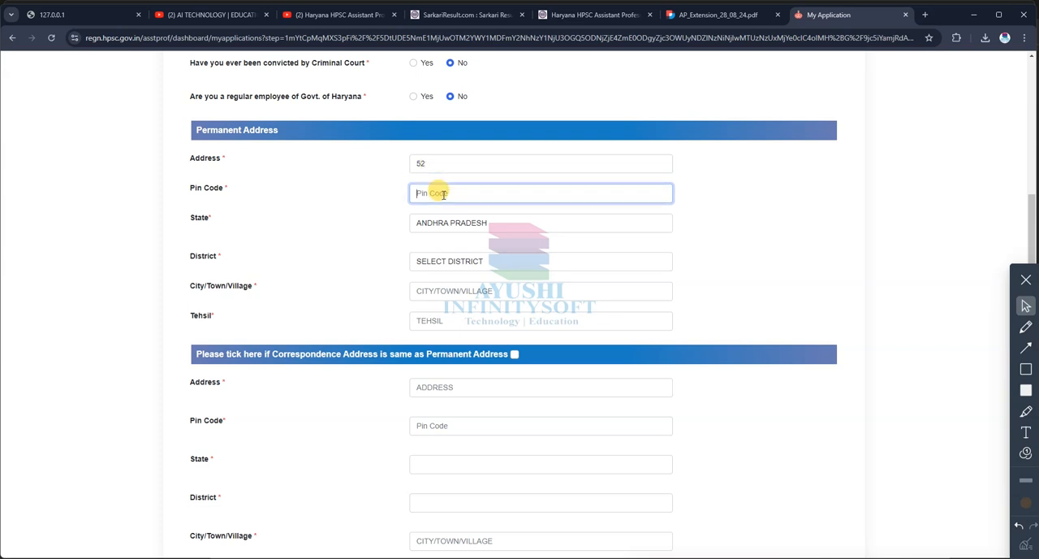
type("462044")
left_click(475, 222)
scroll(478, 422, "down", 5)
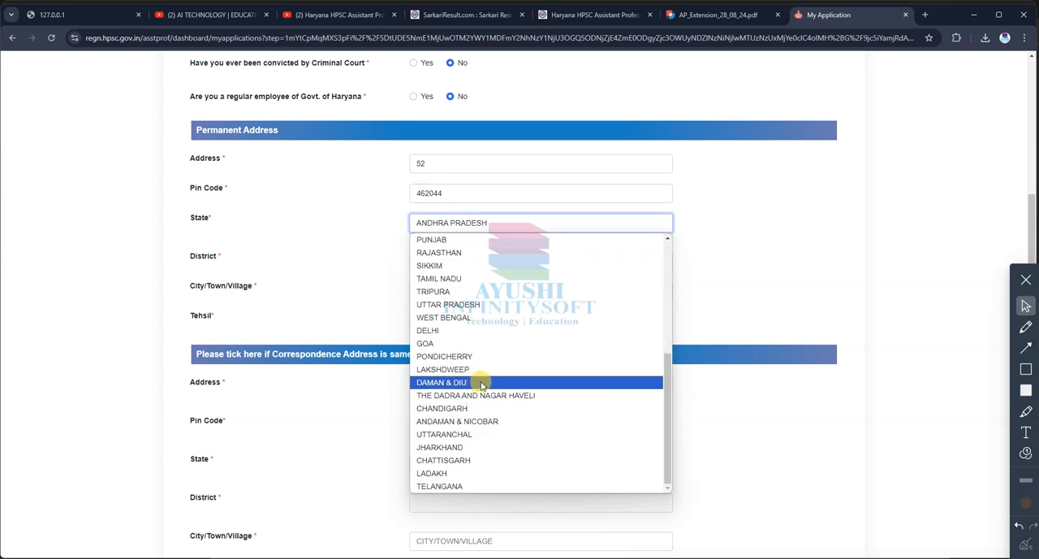
scroll(479, 424, "up", 5)
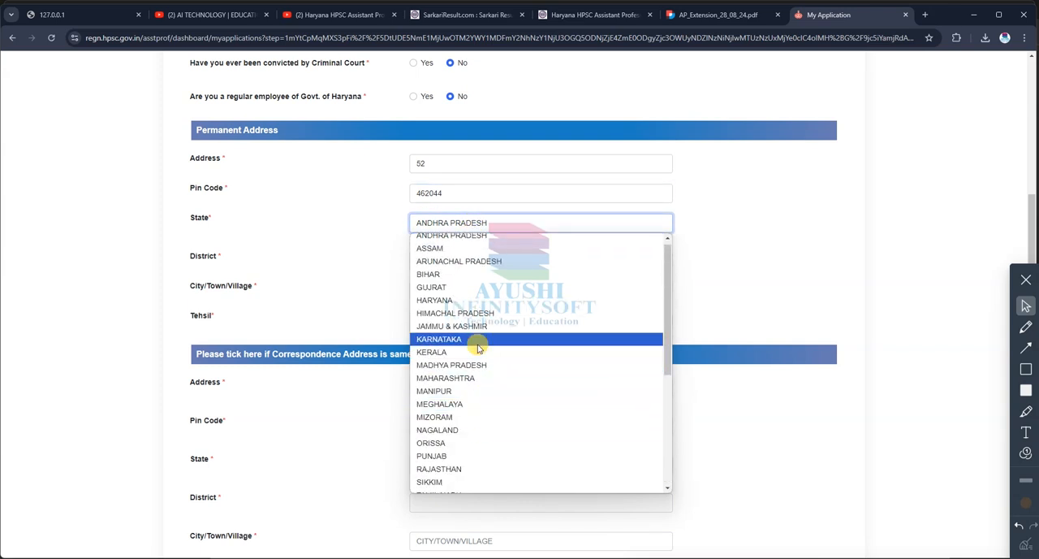
left_click(460, 364)
Step: Select BHOPAL as the permanent address district and fill in the city/town/village
left_click(464, 259)
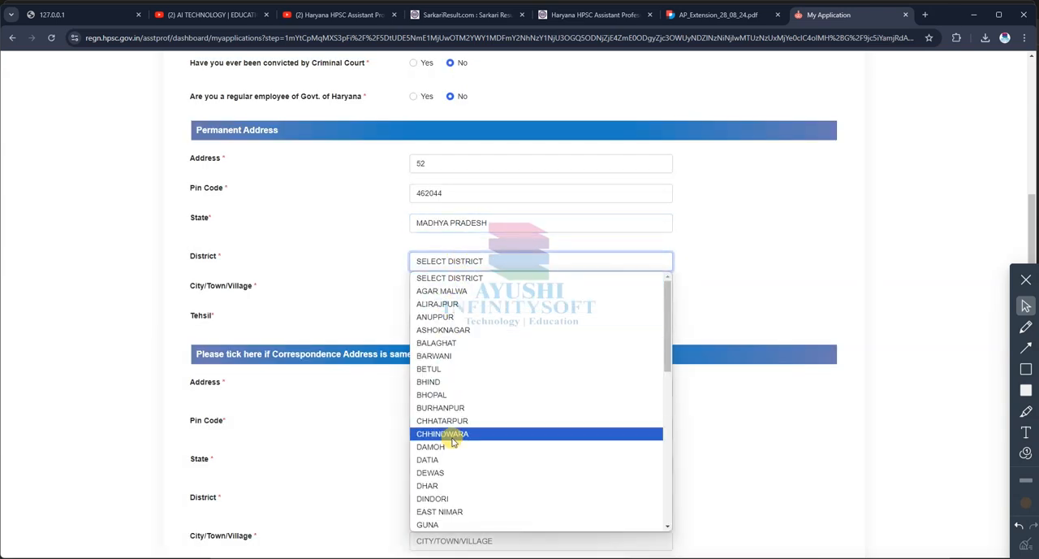
left_click(431, 394)
left_click(441, 294)
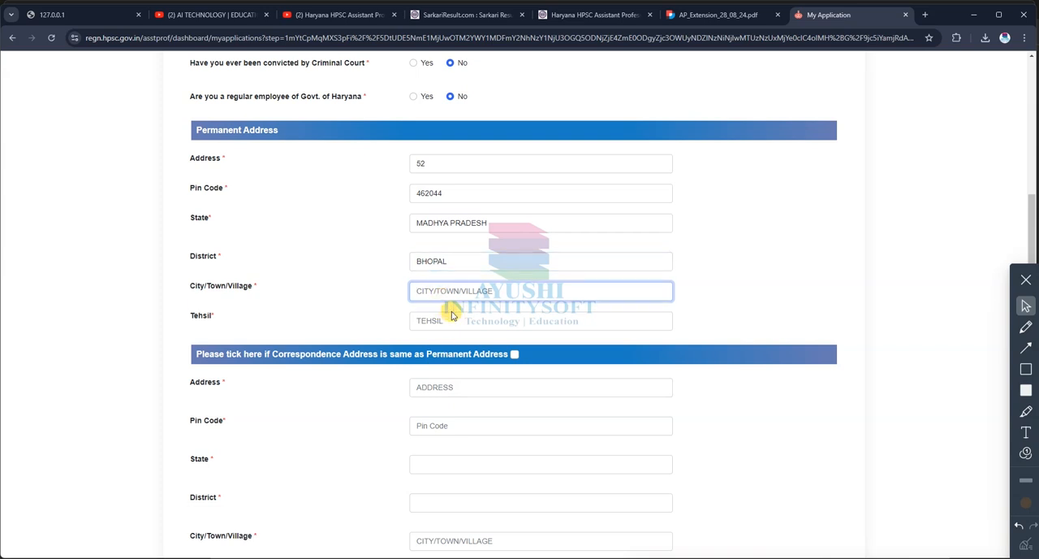
type("BHOP")
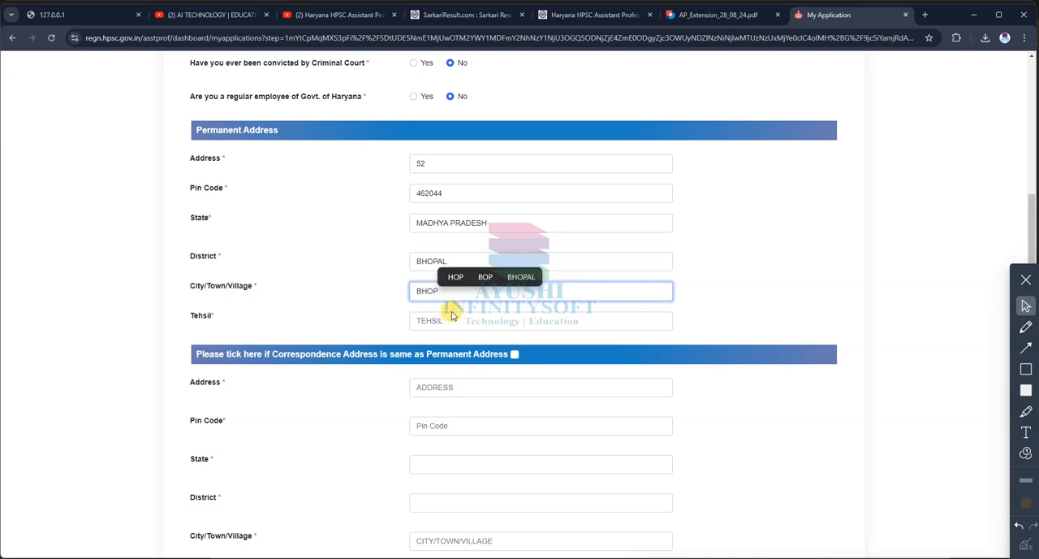
left_click(523, 276)
left_click(454, 320)
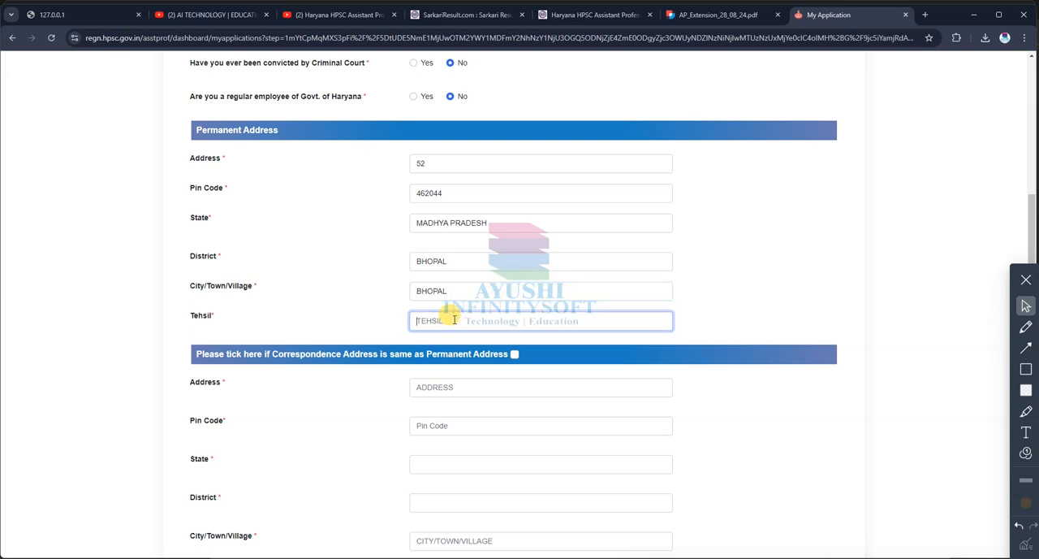
Step: Fill in the tehsil of the permanent address and mark the correspondence address as the same as the permanent address
type("BH")
key("BackSpace")
type("HUZUR")
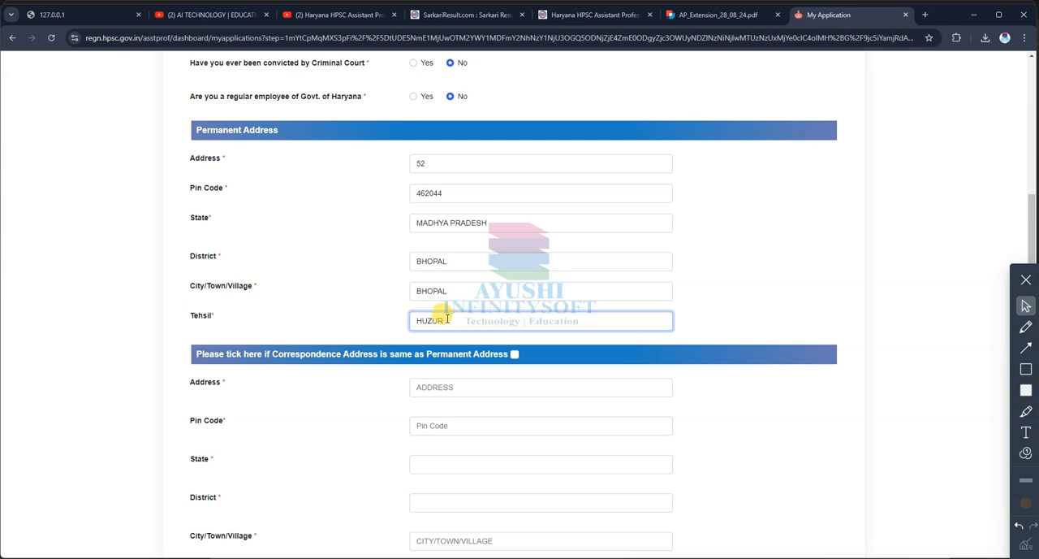
left_click(514, 354)
Step: Review the Bank Account Details section and try to proceed to the next stage with it left blank
scroll(591, 471, "down", 5)
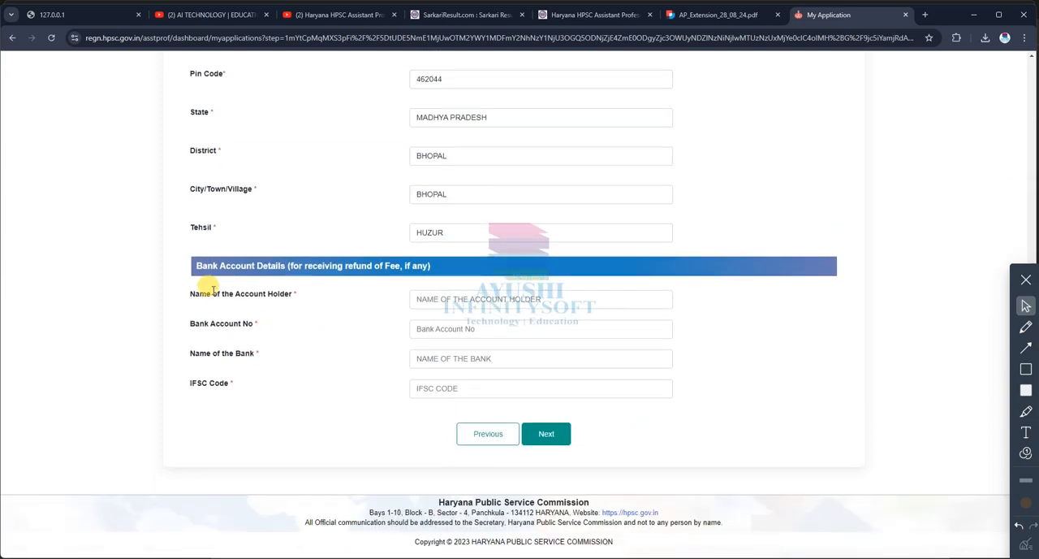
left_click_drag(197, 264, 455, 273)
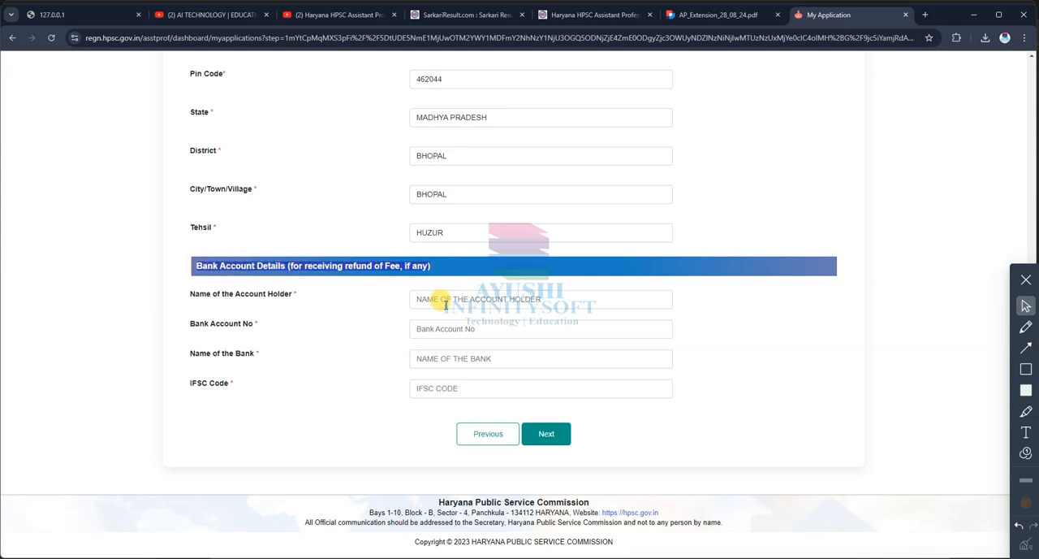
triple_click(410, 299)
left_click_drag(267, 272, 442, 267)
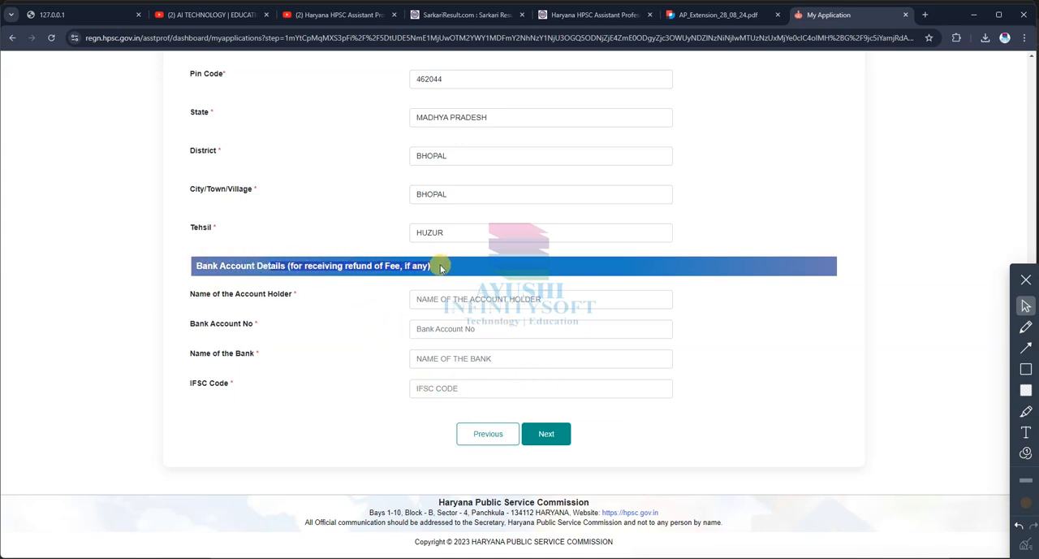
left_click(547, 436)
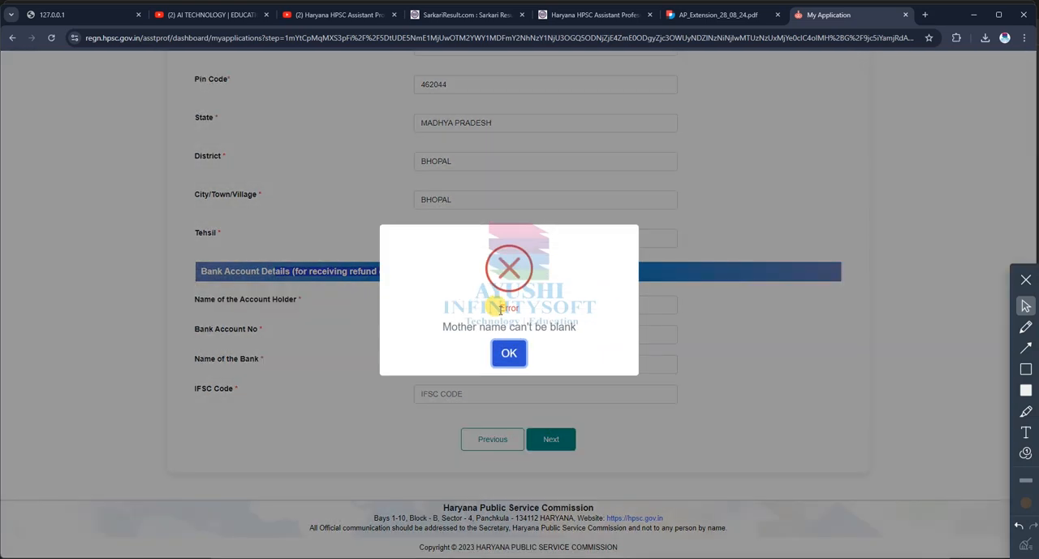
left_click(511, 353)
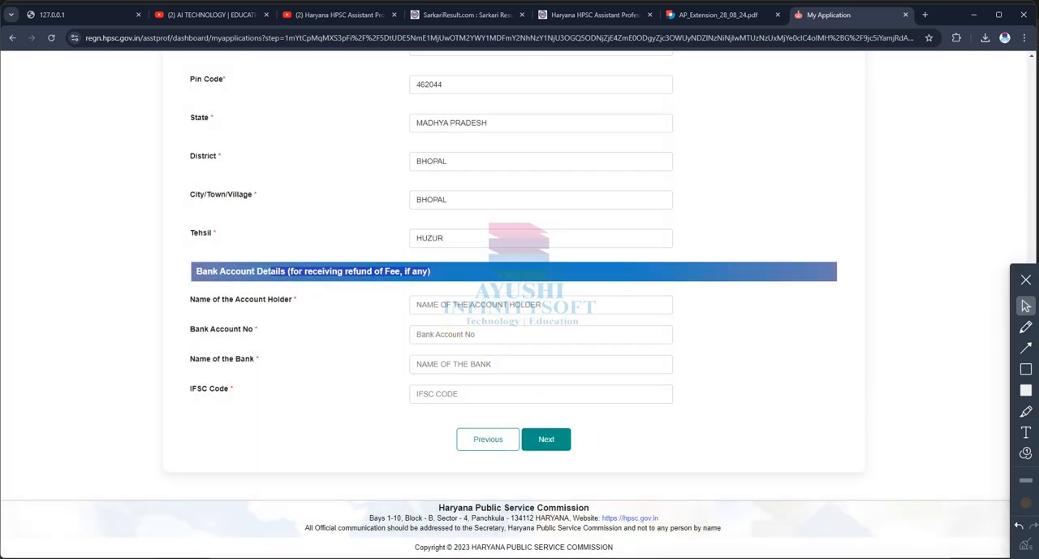
Step: Fill in the refund bank details with the account holder's name, the account number, SBI BANK as the bank, and the IFSC code
scroll(609, 375, "up", 3)
scroll(597, 357, "down", 3)
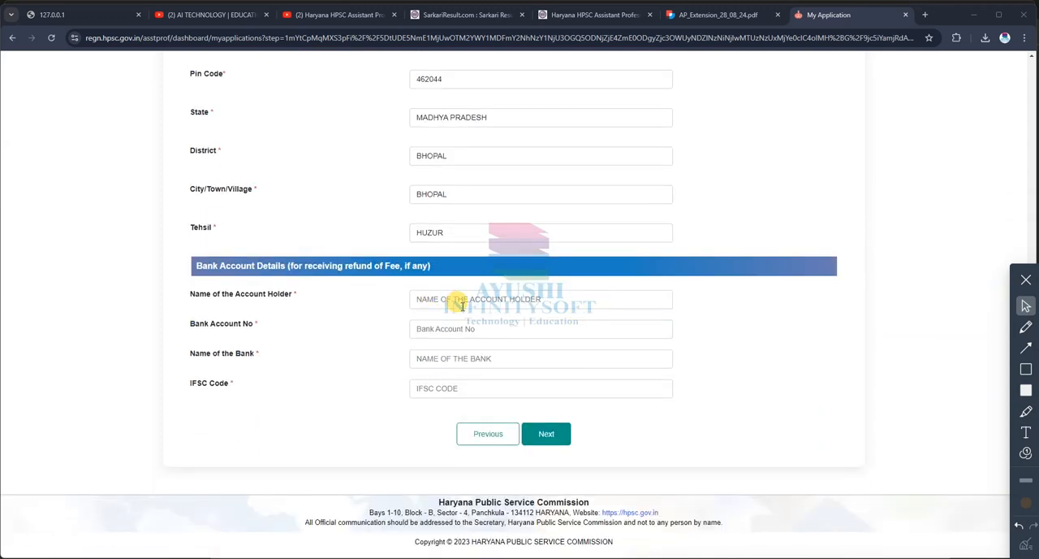
left_click(440, 302)
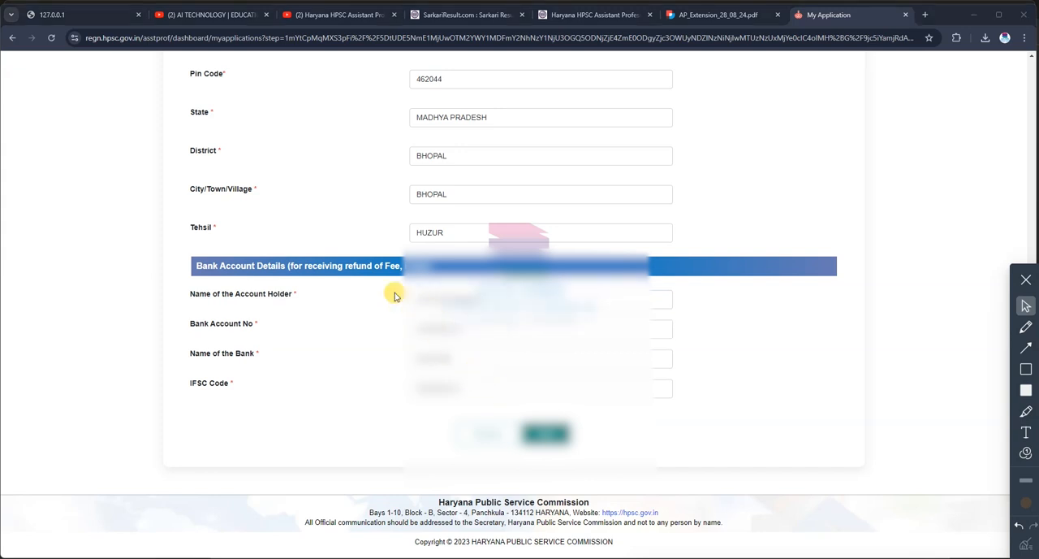
left_click_drag(388, 281, 463, 291)
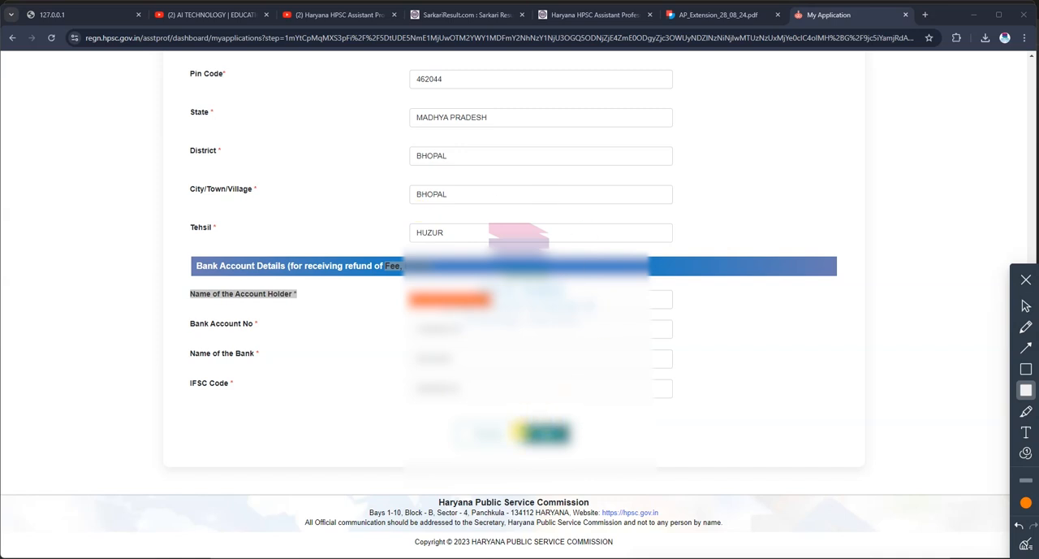
left_click(1025, 305)
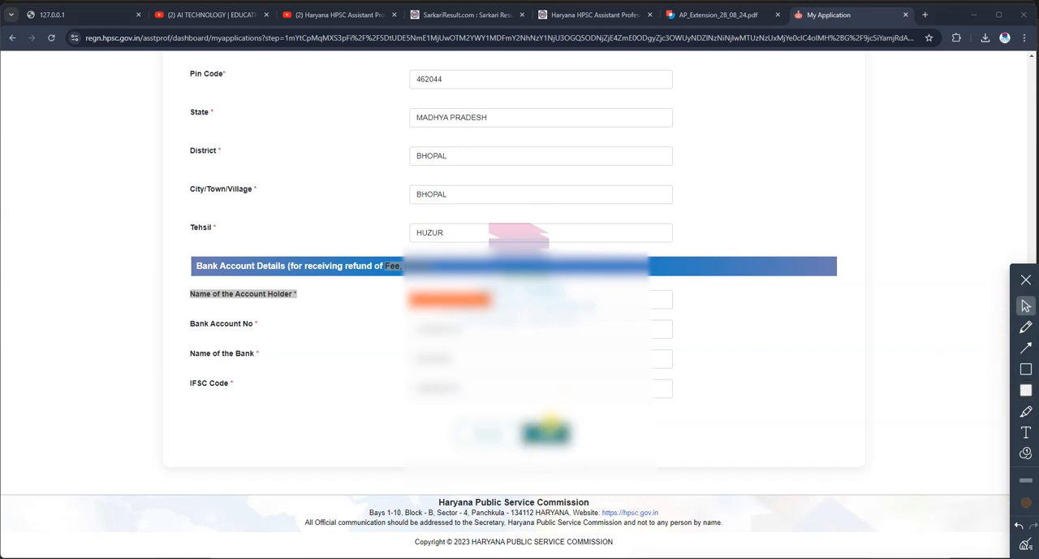
Step: Correct the IFSC code to SBIN0008125 and proceed from Basic Details to the Document & Photo Signature stage
left_click(540, 433)
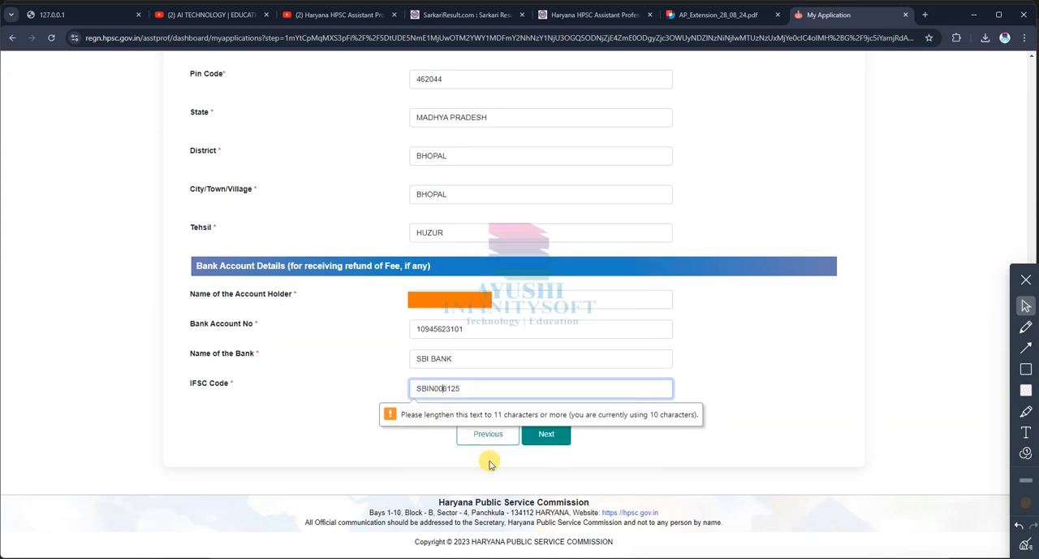
type("0")
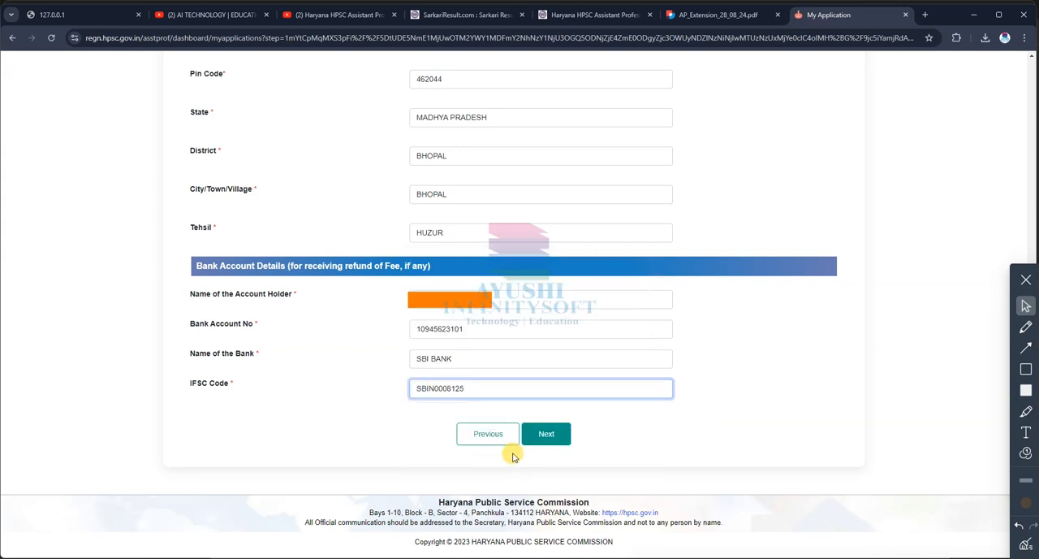
left_click(546, 434)
scroll(515, 390, "down", 1)
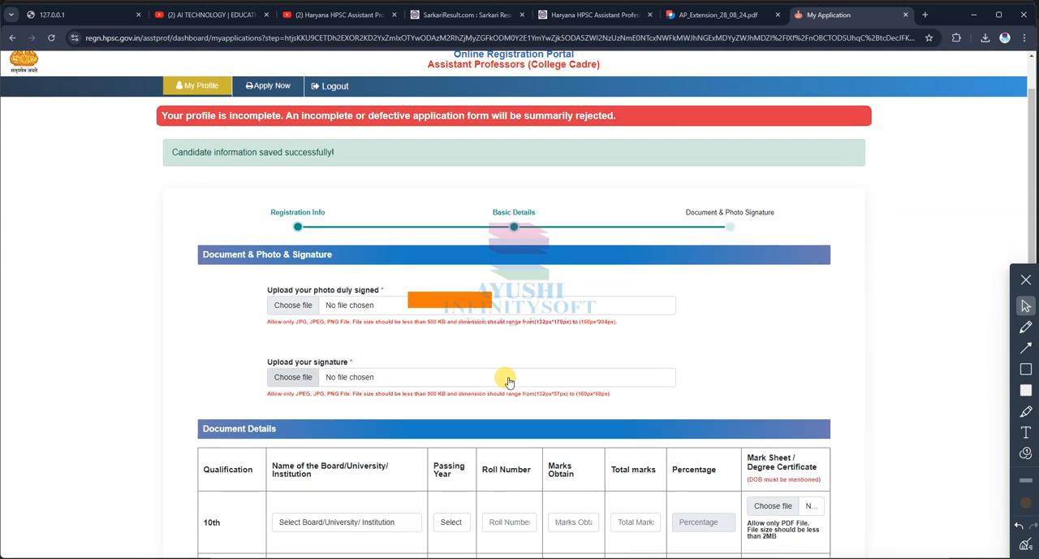
left_click(1026, 545)
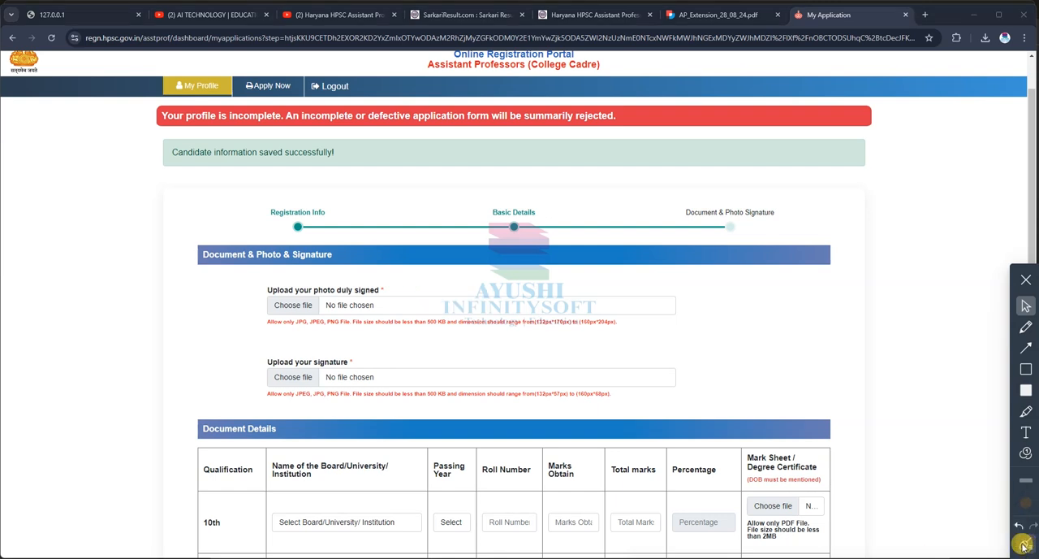
Step: Examine the signature upload field and the 10th and 12th qualification rows, including their lists of boards
left_click_drag(272, 362, 347, 362)
scroll(378, 391, "down", 2)
scroll(379, 391, "down", 1)
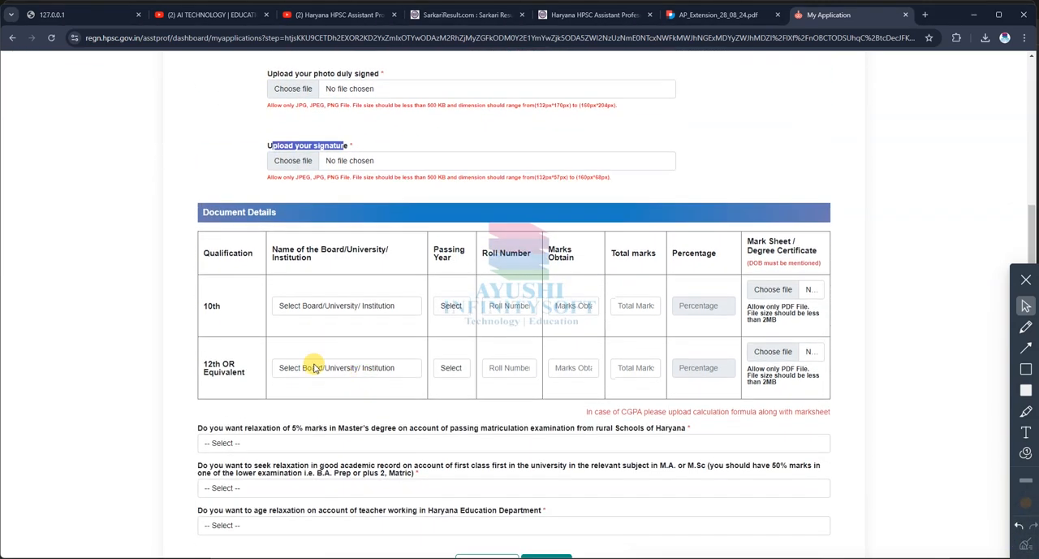
left_click_drag(208, 306, 221, 306)
left_click(344, 306)
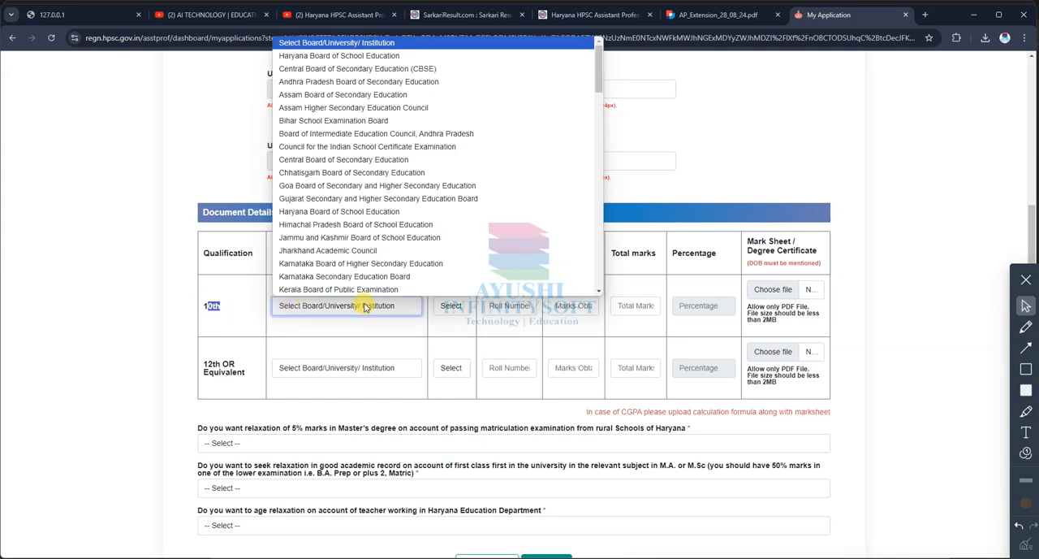
left_click(324, 310)
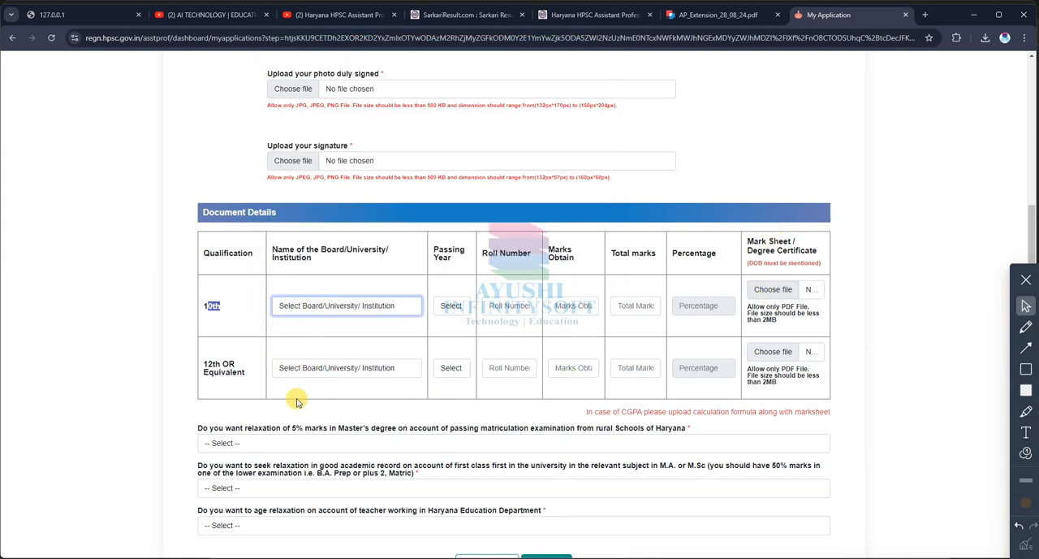
left_click(327, 369)
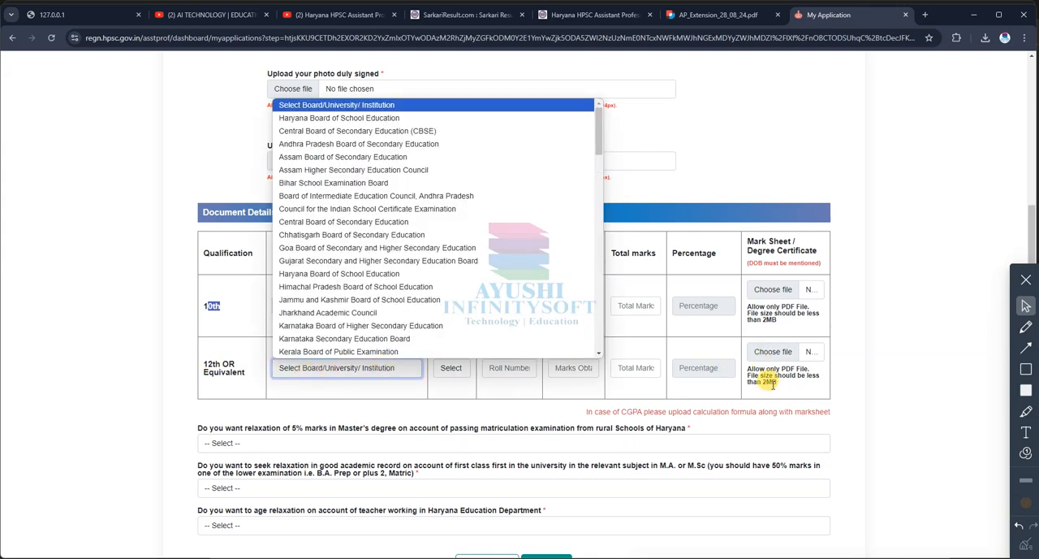
Step: Answer Yes to wanting the 5% marks relaxation in Master's degree for passing matriculation from rural Schools of Haryana
scroll(763, 349, "down", 2)
left_click(271, 312)
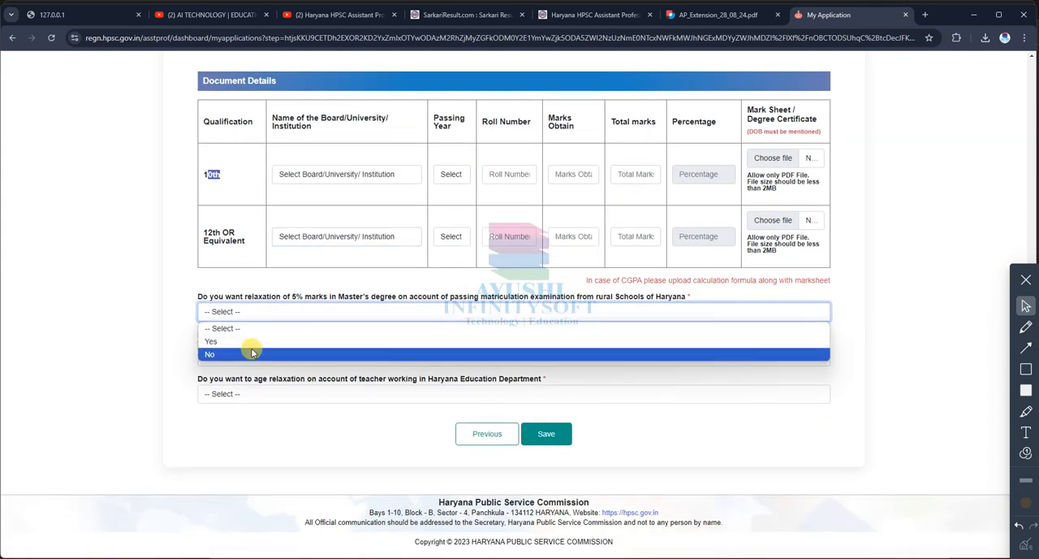
left_click_drag(277, 297, 625, 306)
left_click(257, 300)
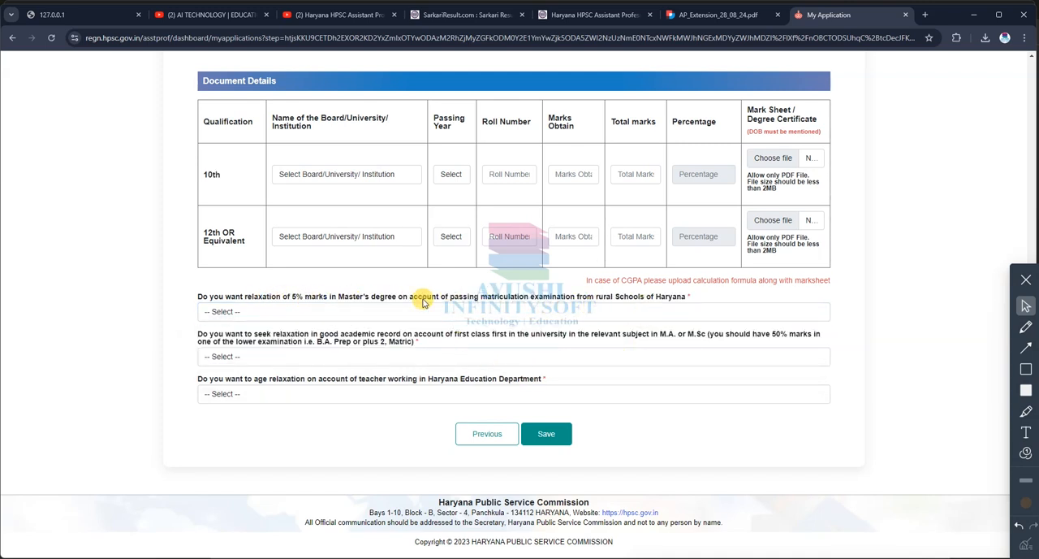
left_click(252, 312)
left_click(219, 341)
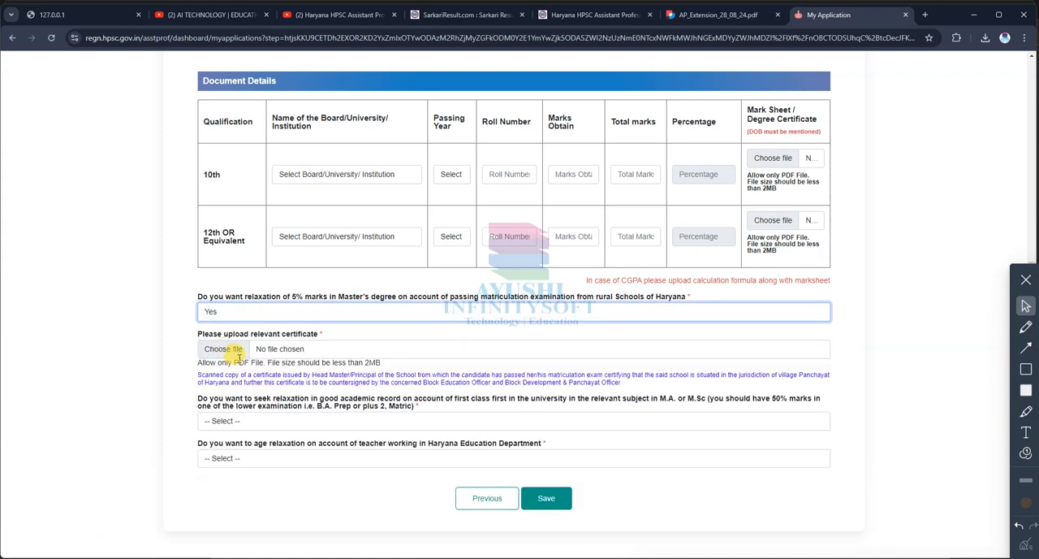
Step: Answer Yes to seeking good academic record relaxation for first class first in the relevant M.A. or M.Sc. subject
scroll(260, 361, "down", 1)
left_click(286, 357)
left_click(297, 363)
left_click(296, 359)
left_click(296, 358)
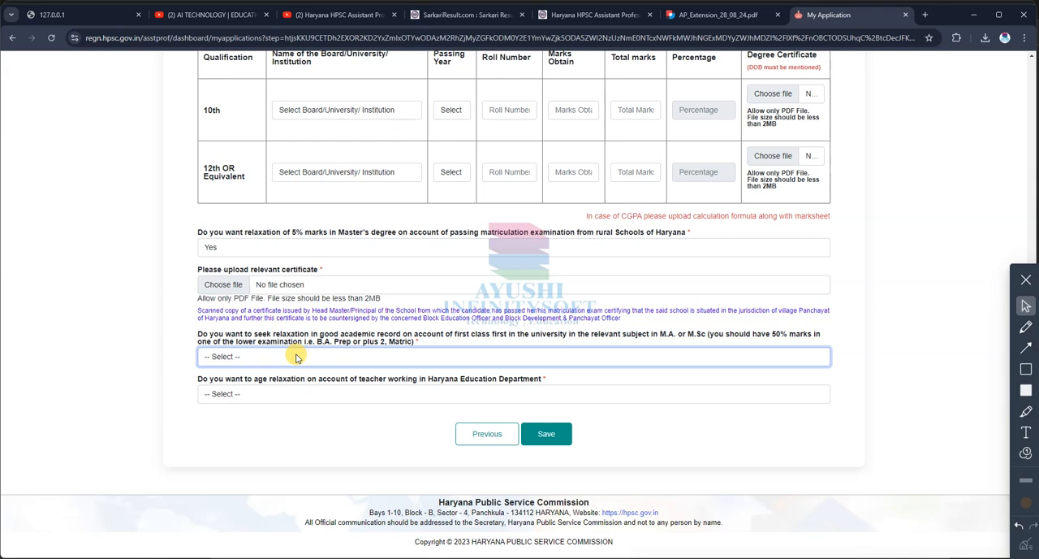
left_click(318, 356)
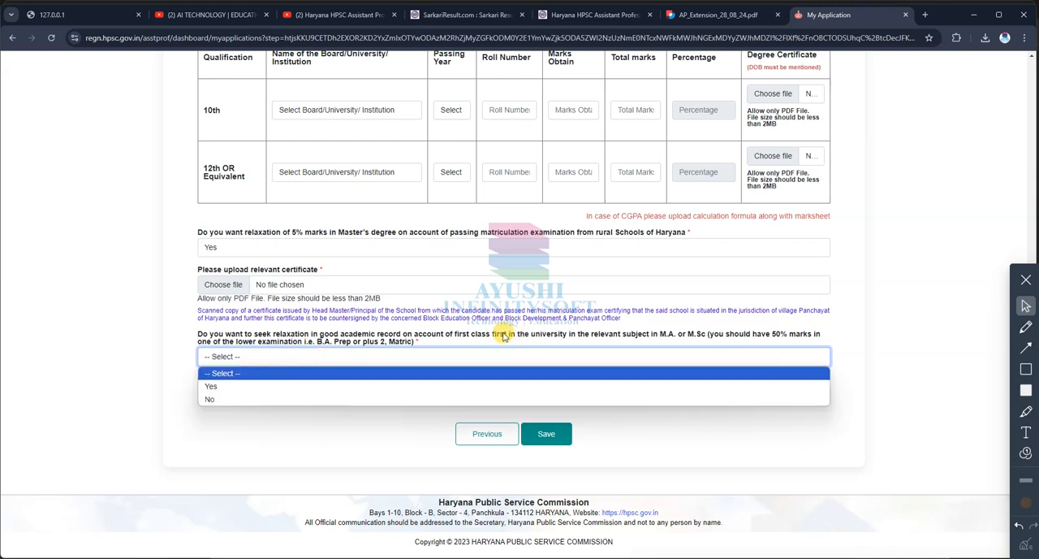
left_click_drag(504, 334, 552, 336)
left_click_drag(451, 337, 601, 336)
left_click_drag(351, 339, 290, 374)
left_click(244, 358)
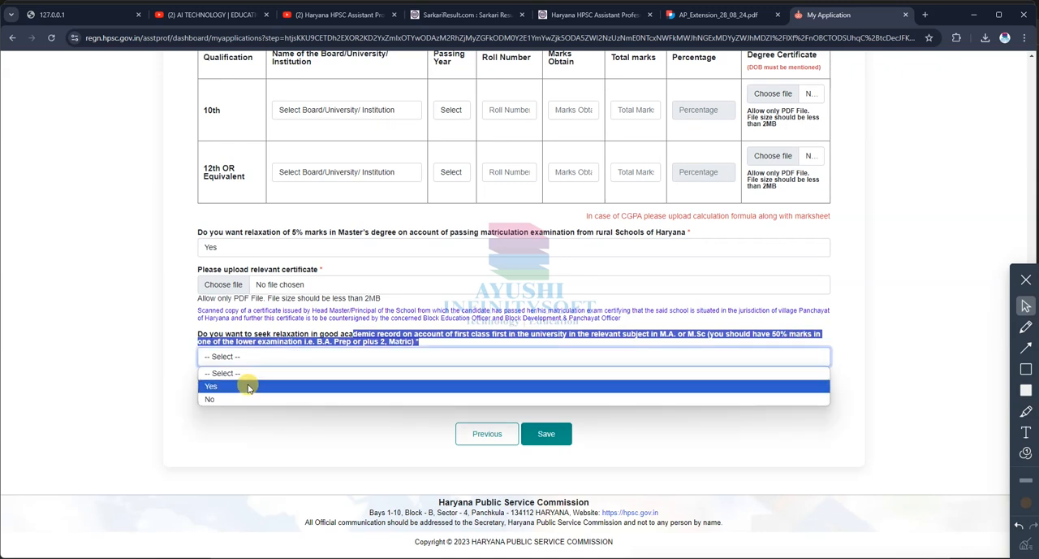
left_click(243, 387)
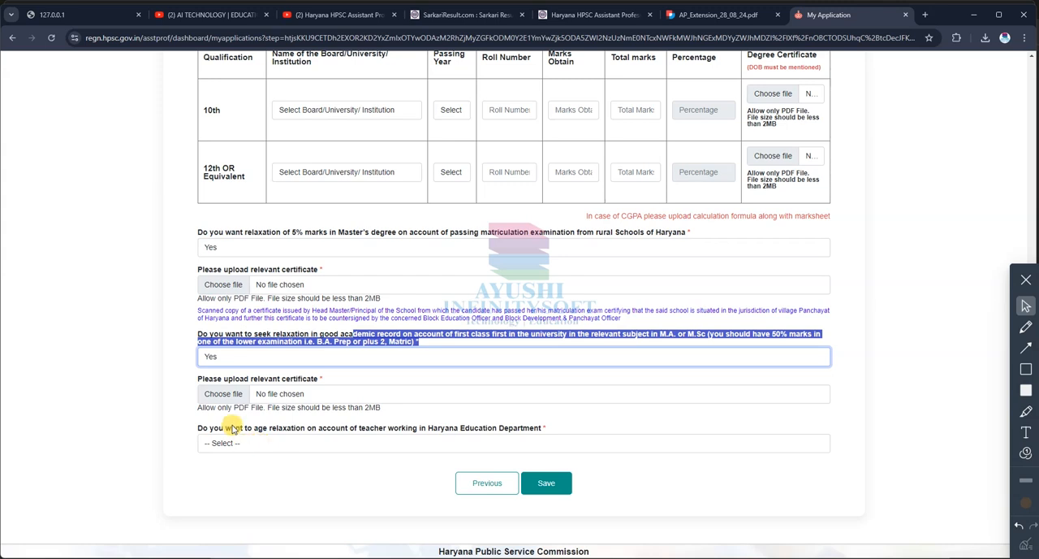
Step: Answer No to age relaxation for teachers working in the Haryana Education Department and try to save the form
left_click_drag(192, 408, 385, 408)
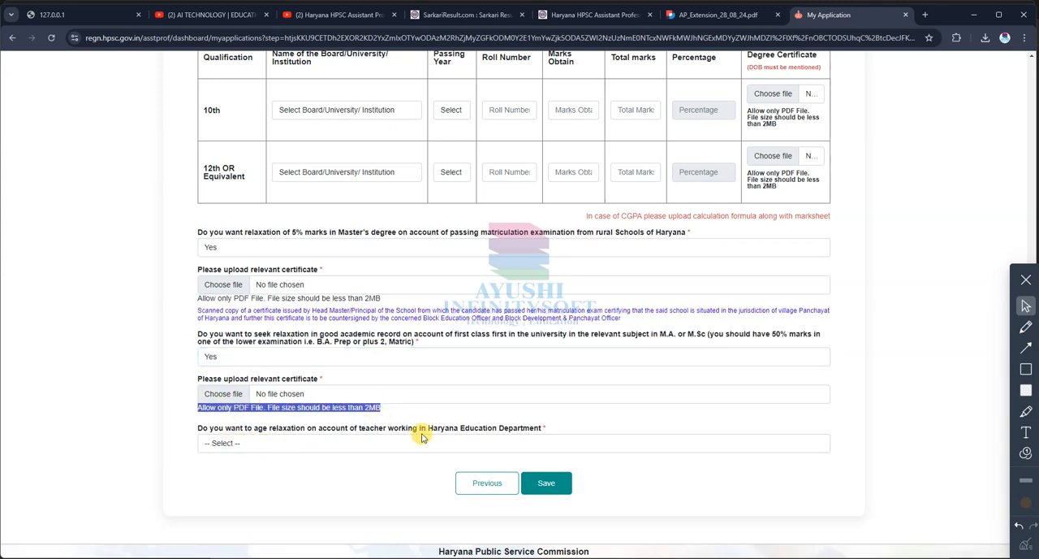
left_click_drag(429, 428, 539, 426)
left_click(506, 432)
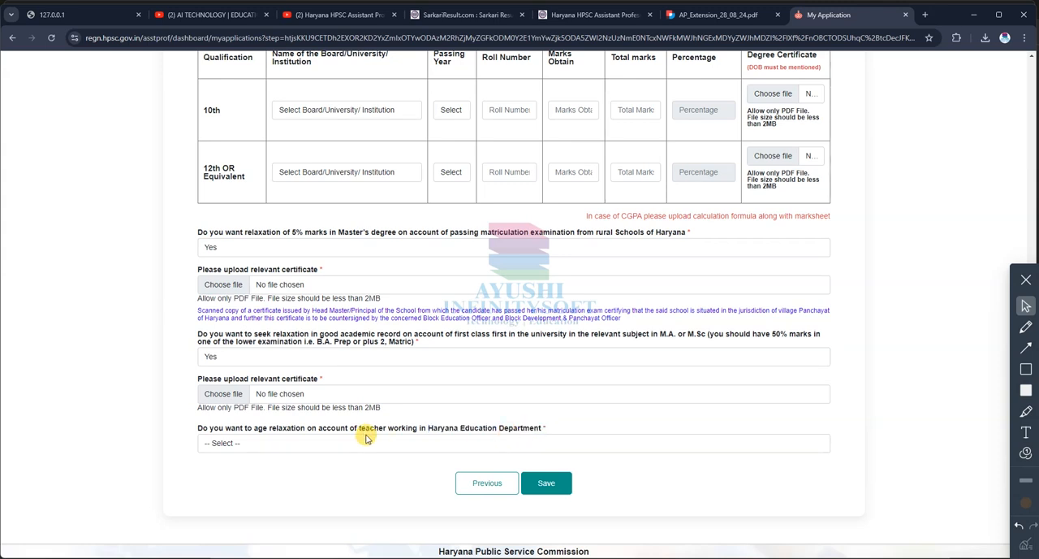
left_click_drag(313, 431, 374, 429)
left_click(247, 446)
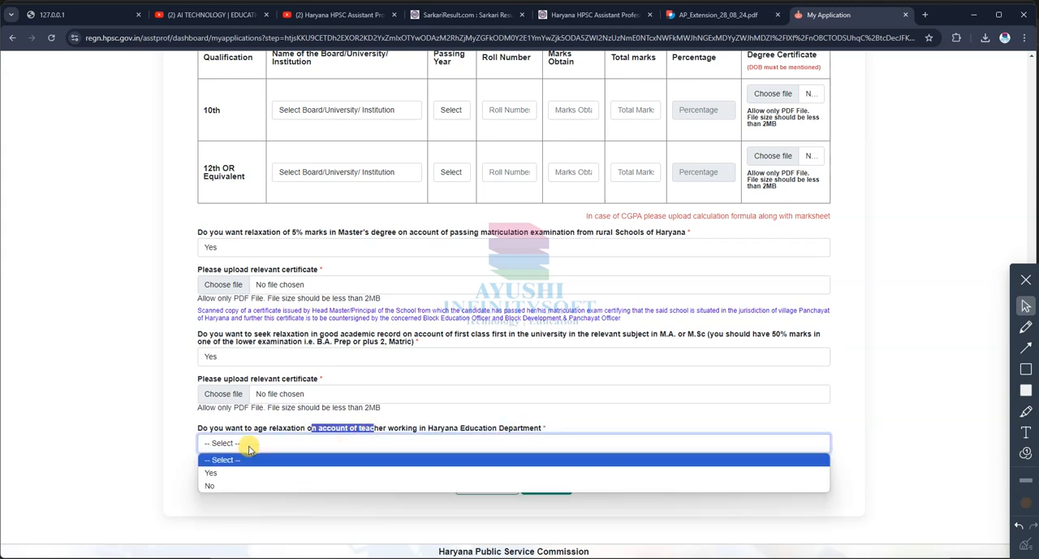
left_click(225, 485)
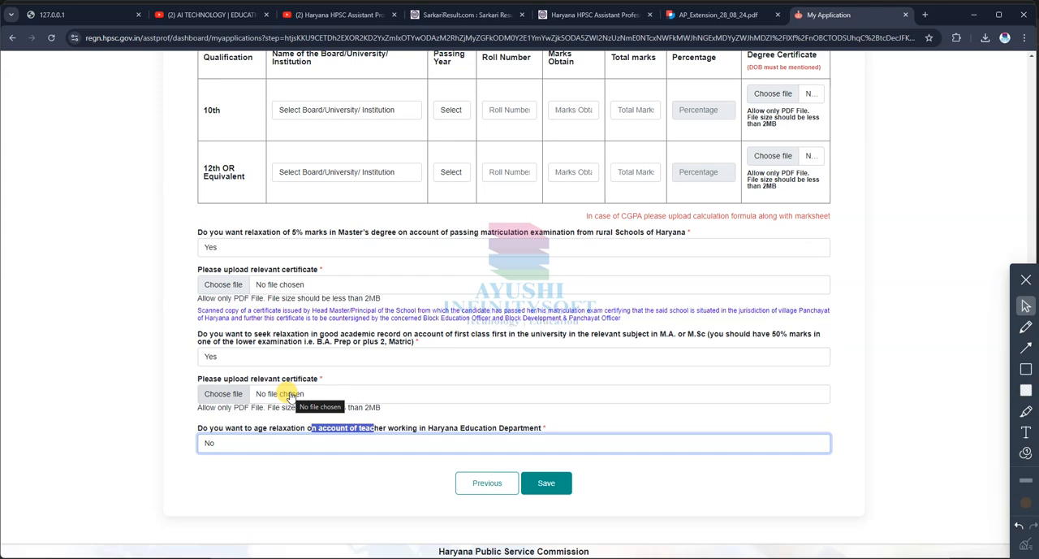
left_click(268, 362)
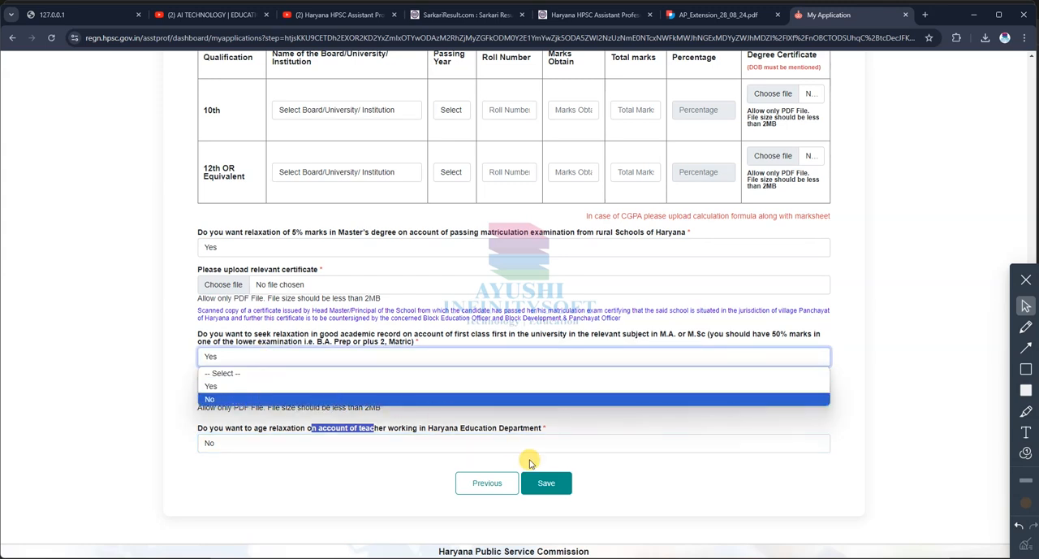
left_click(392, 474)
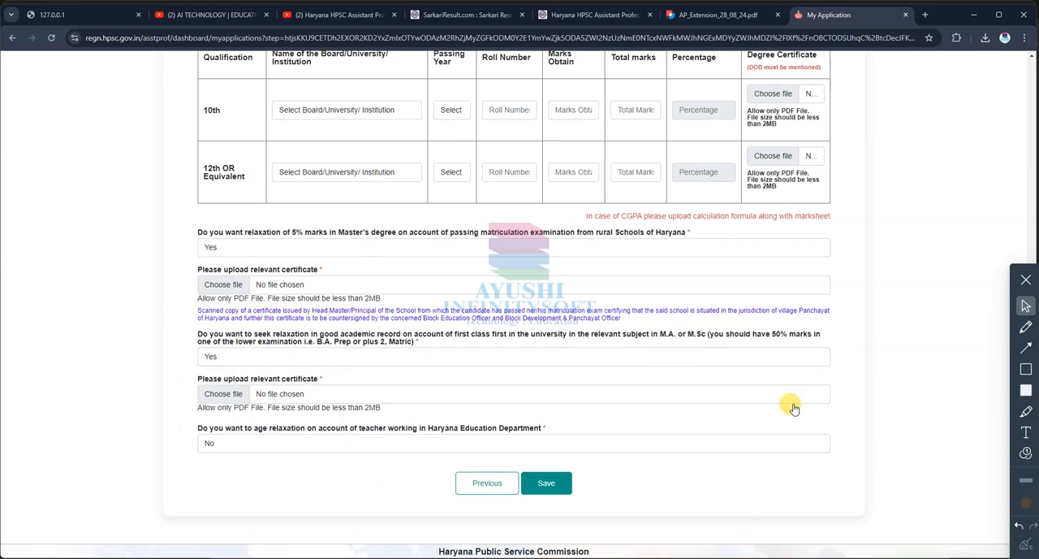
left_click(546, 482)
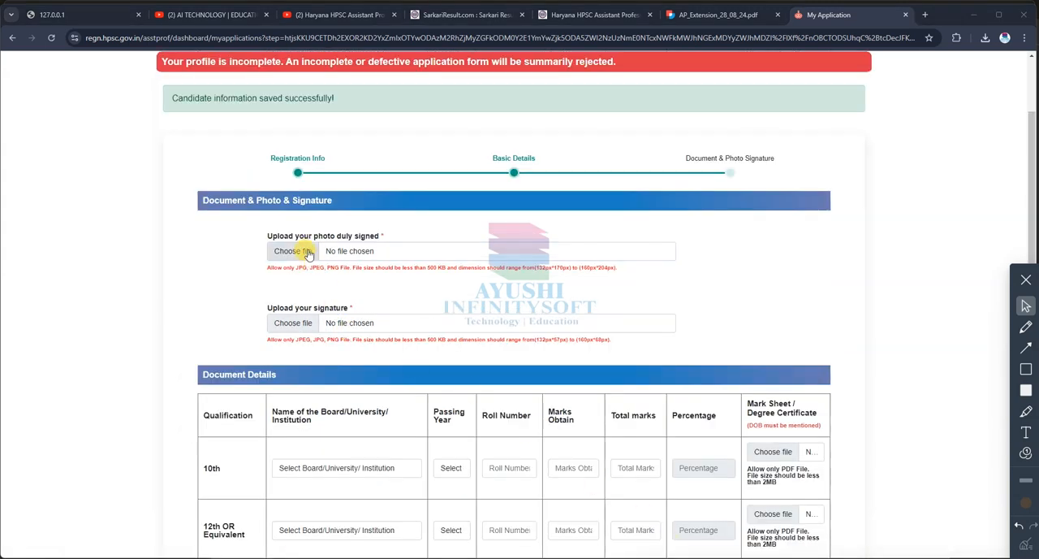
Step: Attach avatar-1.png as the duly signed photo and download.png as the signature
left_click(386, 318)
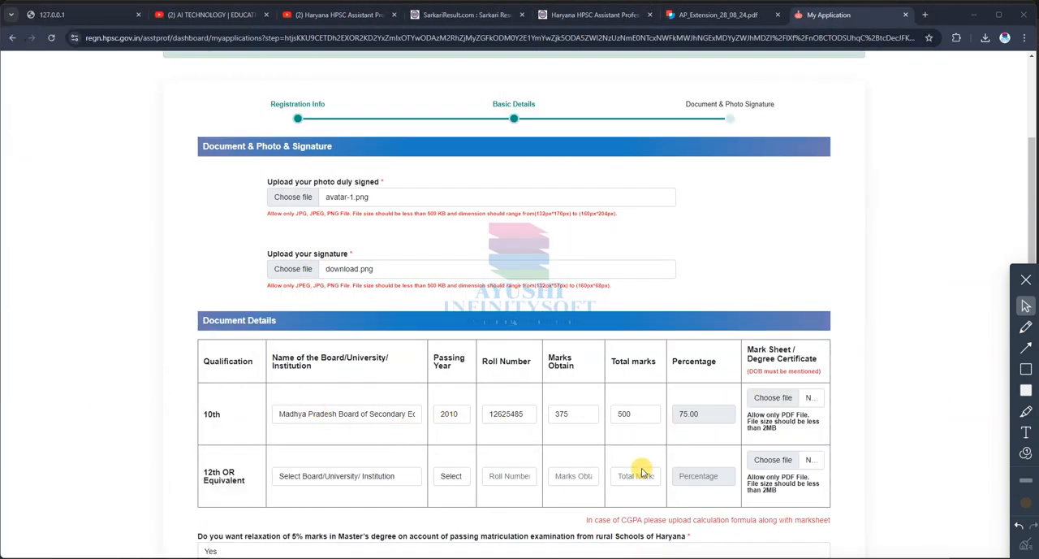
Step: Fill in the 12th row with Madhya Pradesh Board of Secondary Education, passing year 2012, the roll number, 385 marks obtained and 500 total marks
left_click(385, 478)
left_click(378, 344)
left_click(361, 480)
key("m")
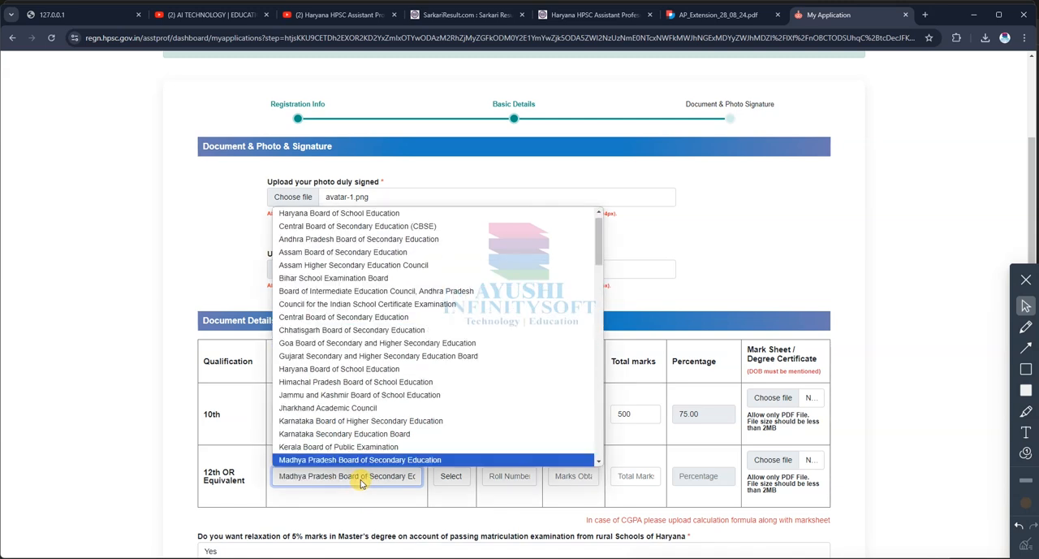
key("Return")
left_click(453, 475)
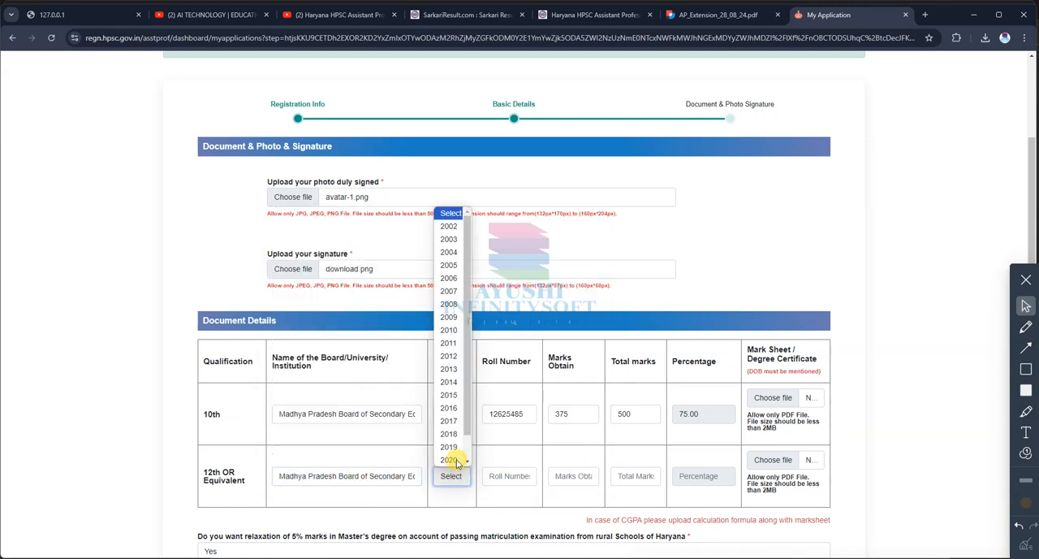
left_click(453, 356)
left_click(507, 474)
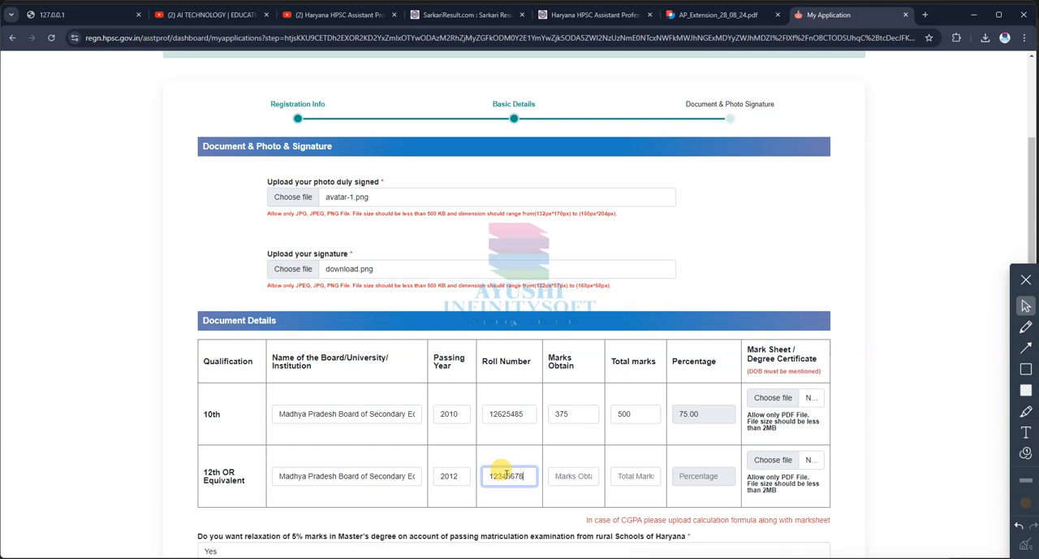
left_click(566, 474)
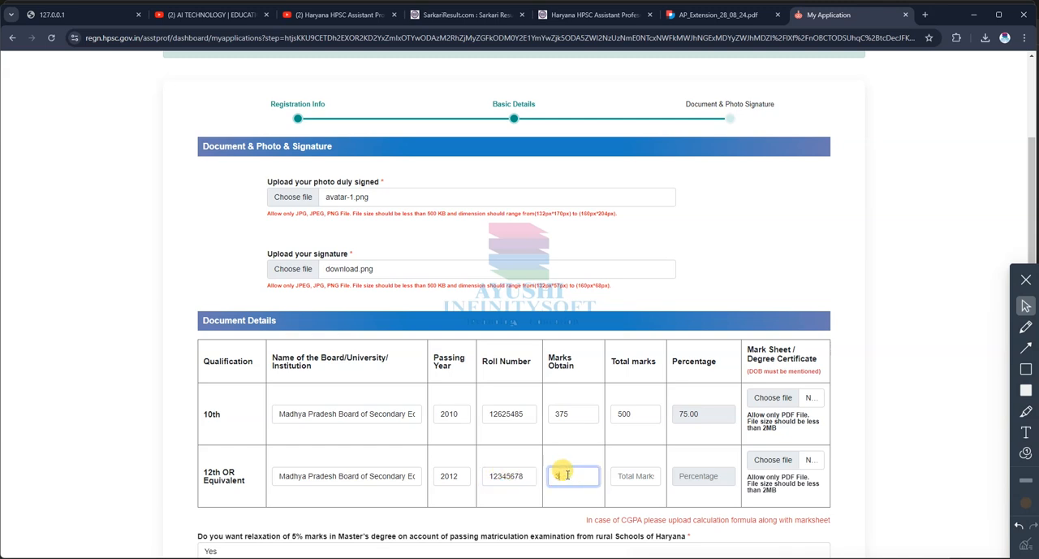
left_click(636, 477)
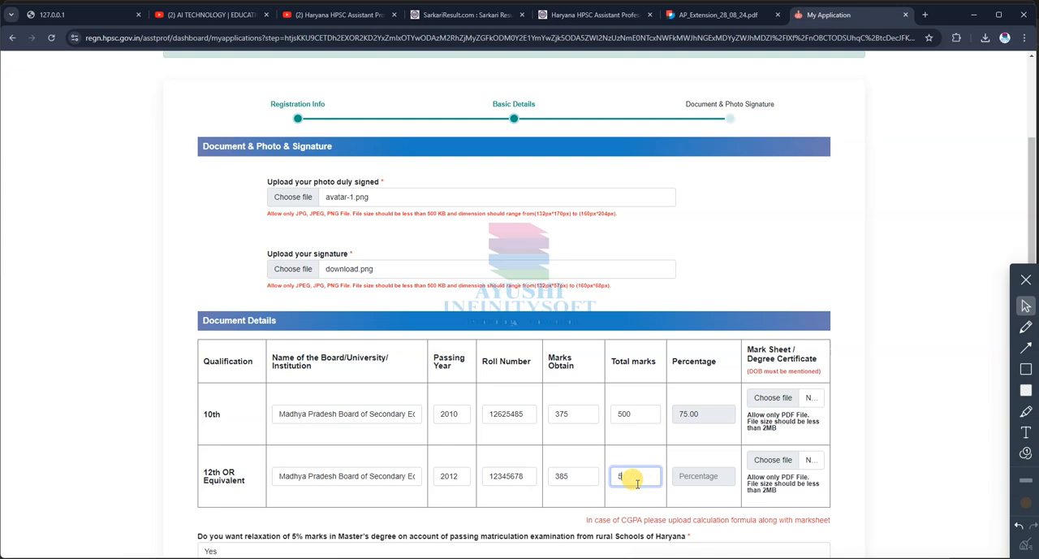
left_click_drag(694, 473, 712, 503)
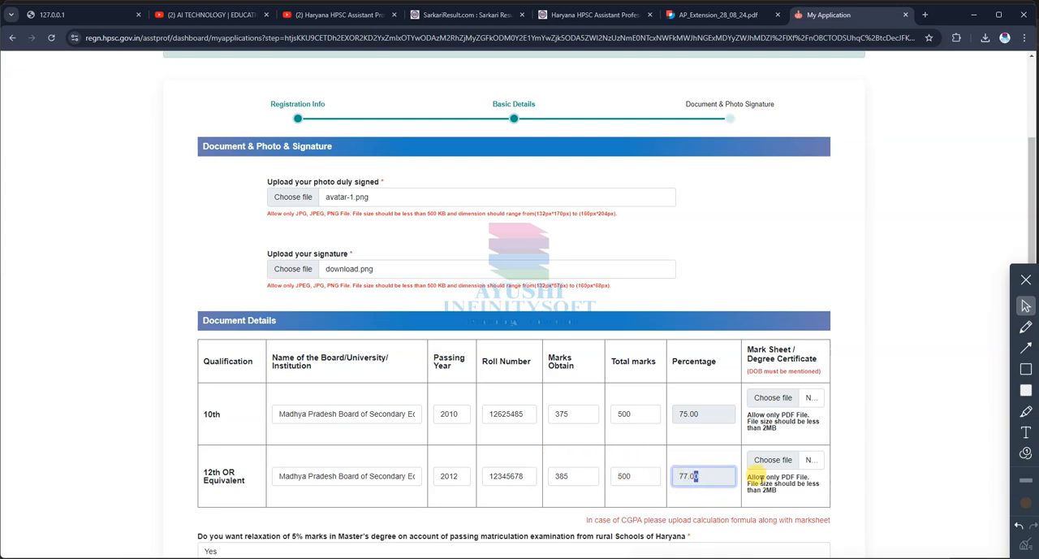
Step: Switch the answer on the 5% marks relaxation for rural Schools of Haryana to No and back to Yes
scroll(325, 370, "down", 3)
left_click(343, 284)
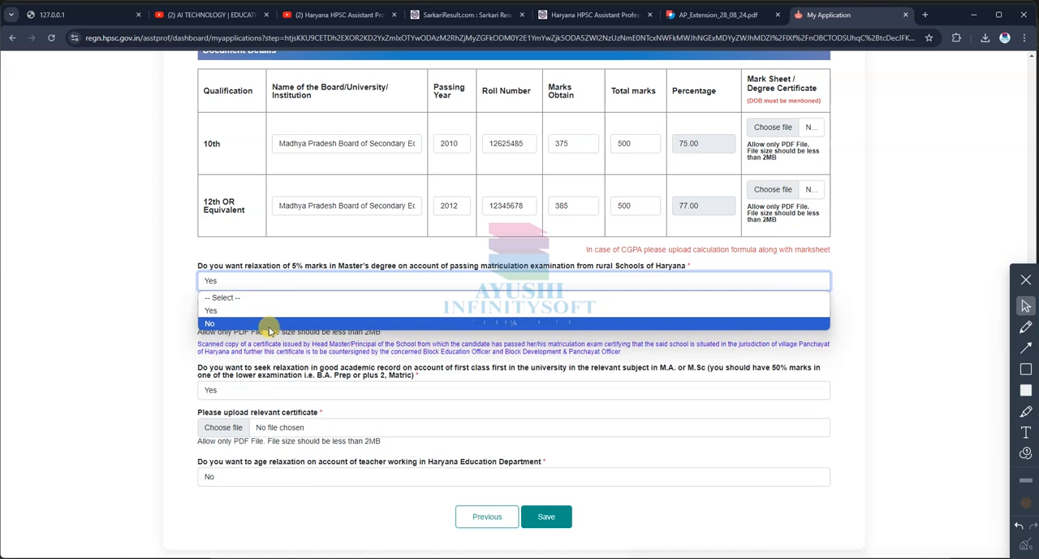
left_click(269, 325)
scroll(479, 332, "down", 1)
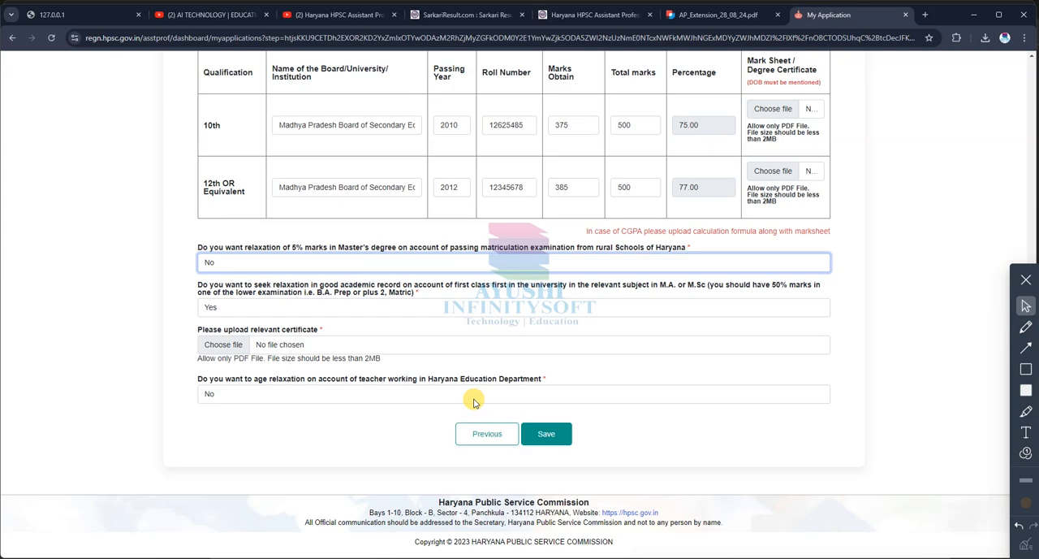
left_click(272, 262)
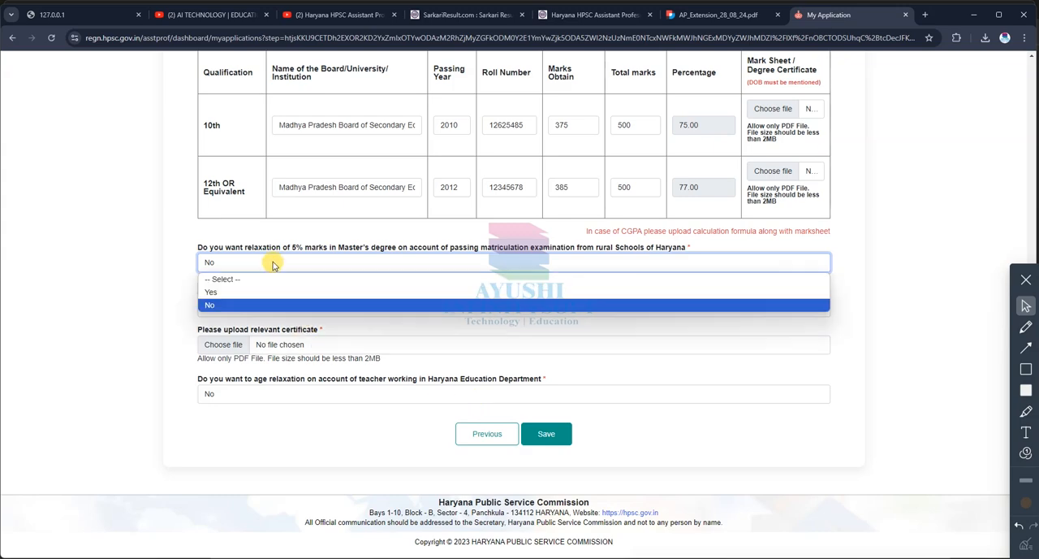
left_click(217, 293)
Step: Upload details.pdf as the relevant certificate for the rural schools 5% marks relaxation
left_click(276, 297)
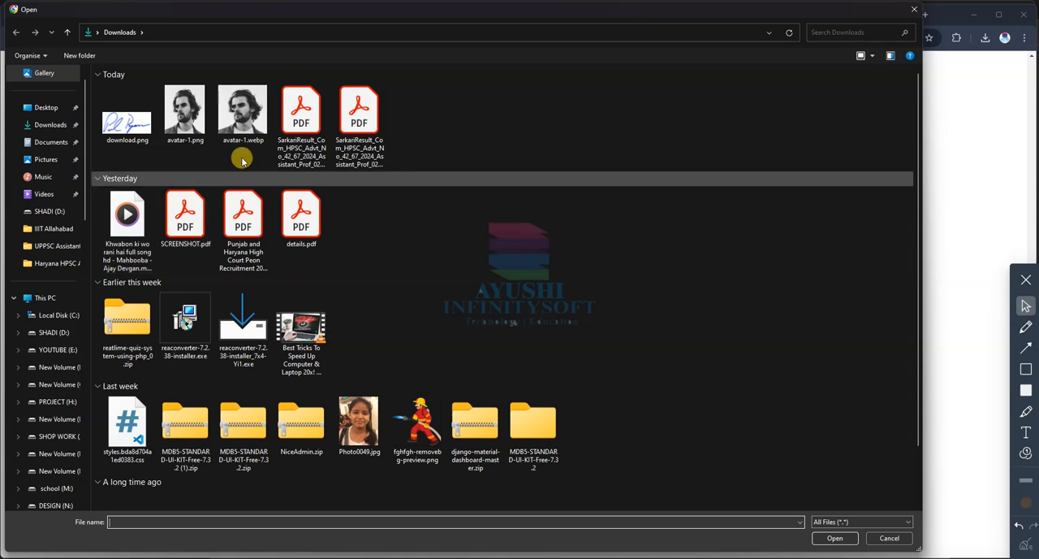
left_click(293, 216)
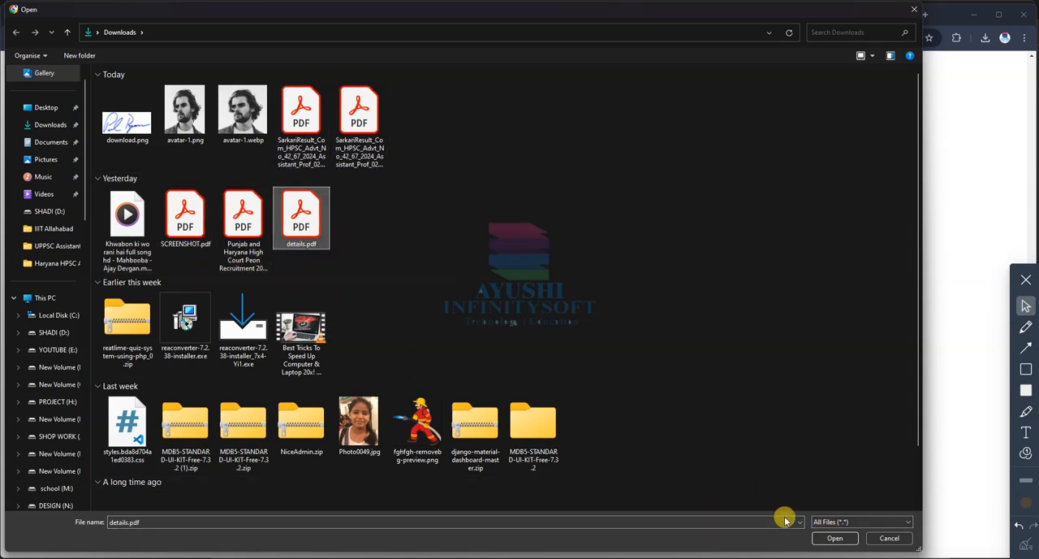
left_click(839, 538)
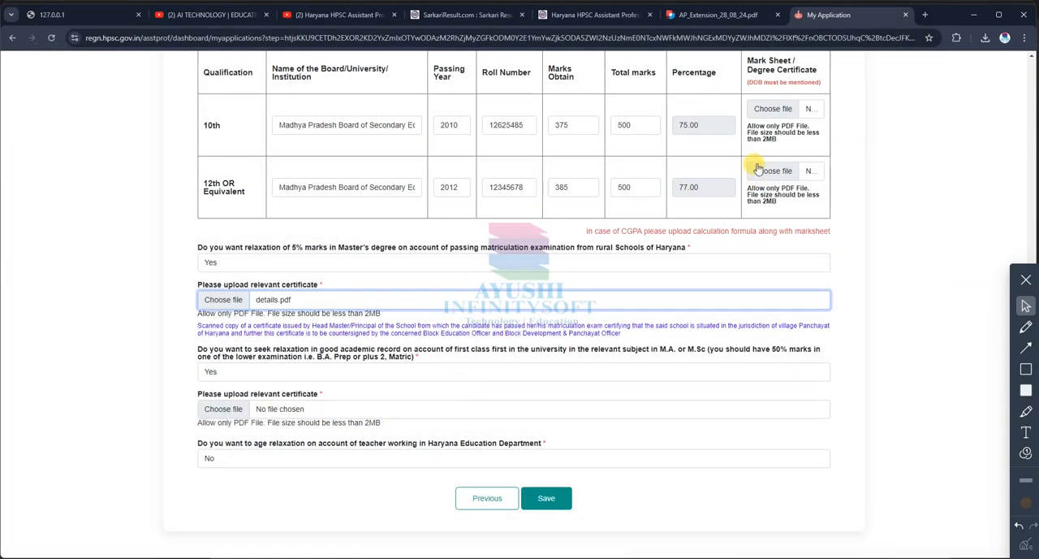
Step: Upload details.pdf as the mark sheet for both the 12th and the 10th qualification rows
left_click(757, 169)
left_click(311, 224)
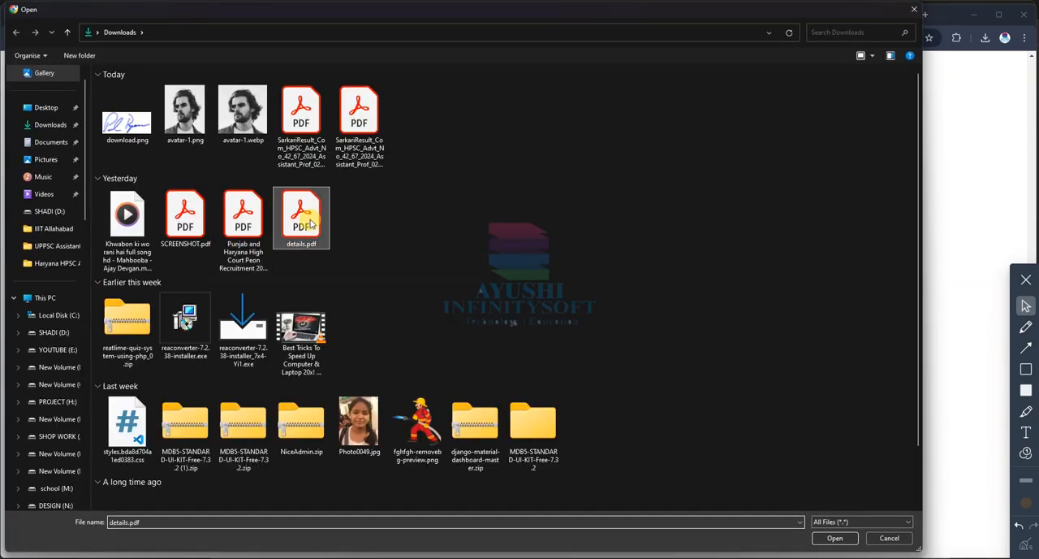
left_click(836, 540)
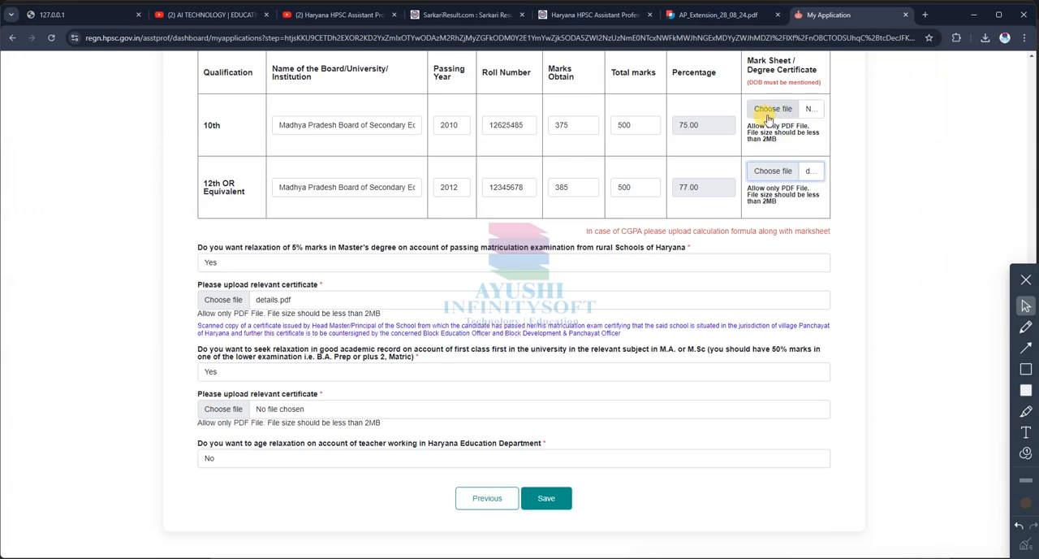
left_click(770, 110)
left_click(301, 217)
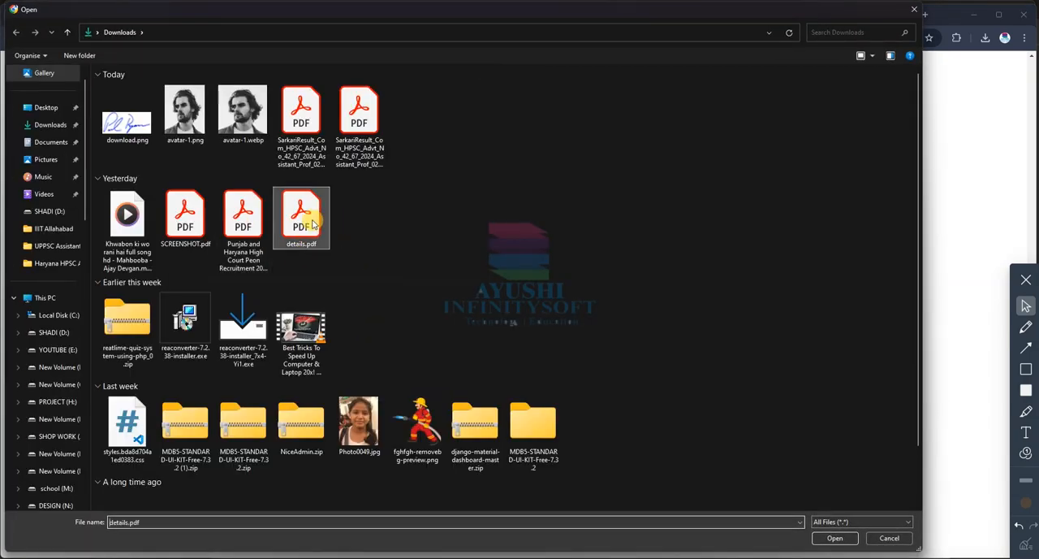
left_click(835, 538)
Step: Save the Document & Photo Signature stage, checking the uploaded files and qualification details, to complete the registration
left_click(545, 500)
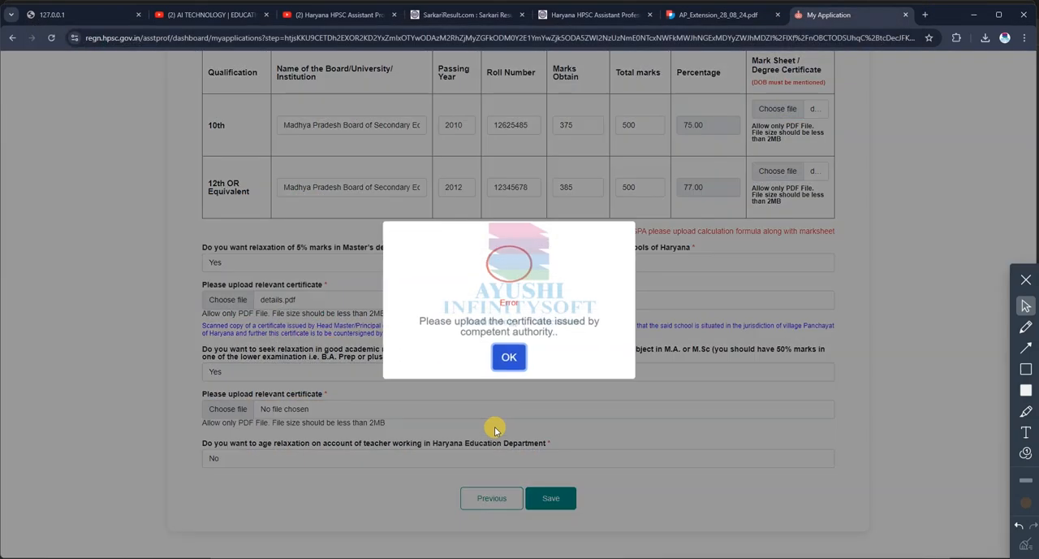
left_click(517, 362)
scroll(690, 279, "up", 3)
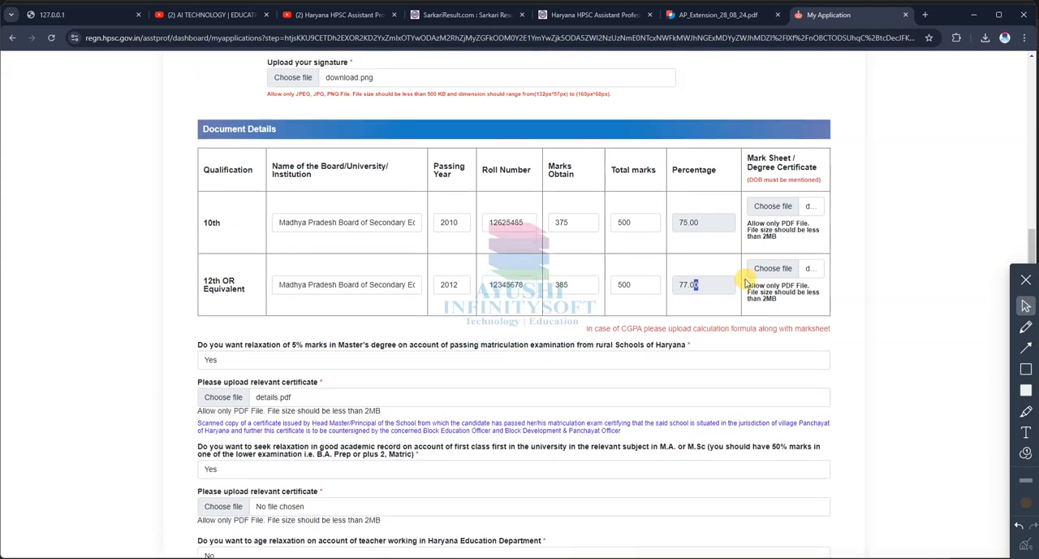
scroll(479, 297, "down", 1)
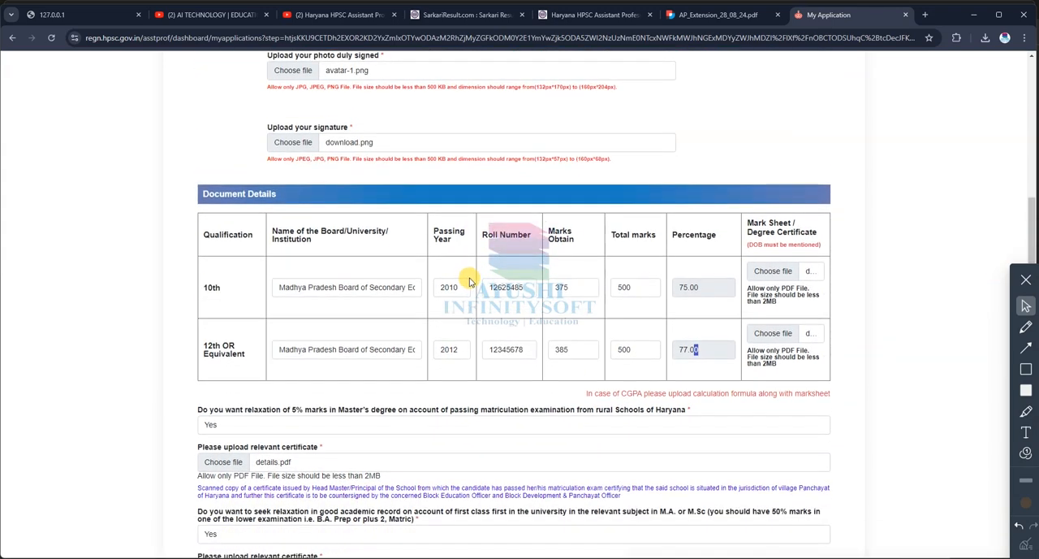
scroll(468, 279, "down", 1)
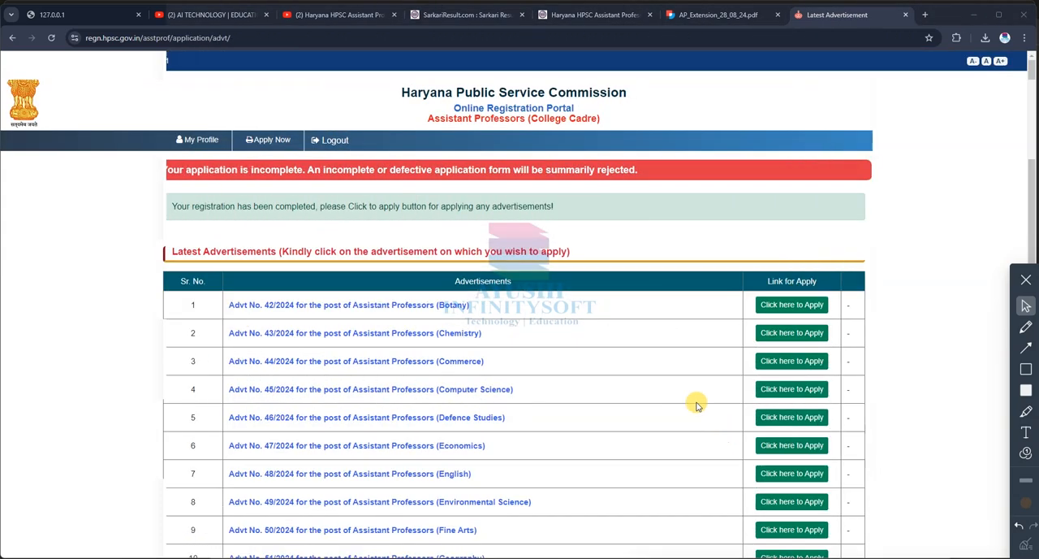
scroll(691, 401, "down", 2)
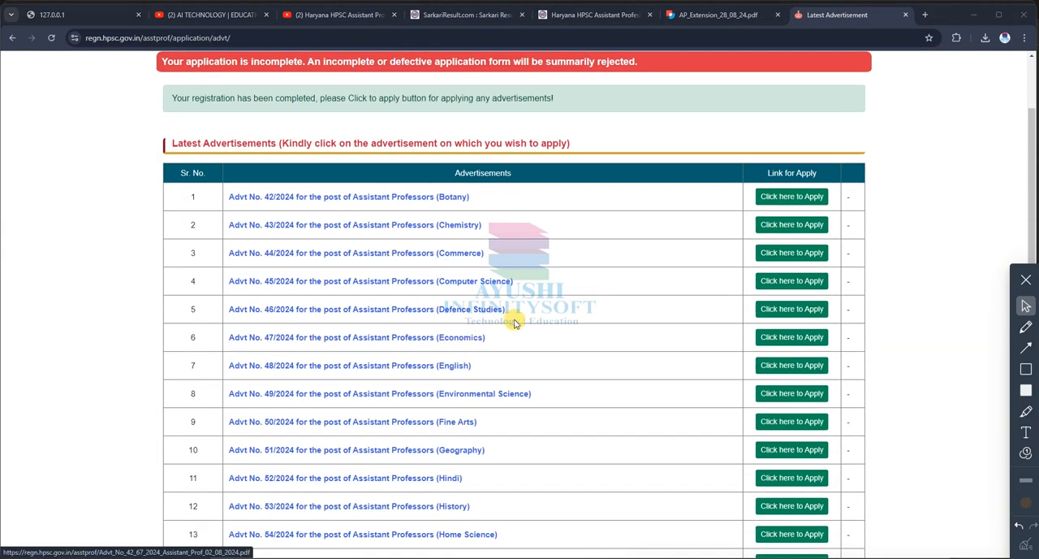
Step: Look through the list of latest Assistant Professor advertisements and their application links
scroll(515, 323, "down", 1)
scroll(515, 323, "up", 3)
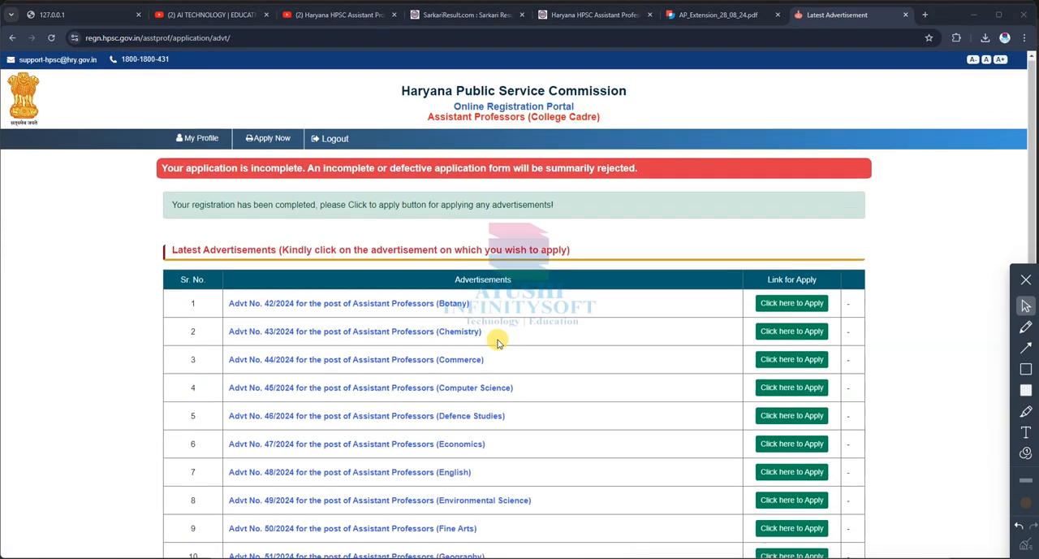
scroll(487, 332, "down", 2)
scroll(487, 333, "down", 1)
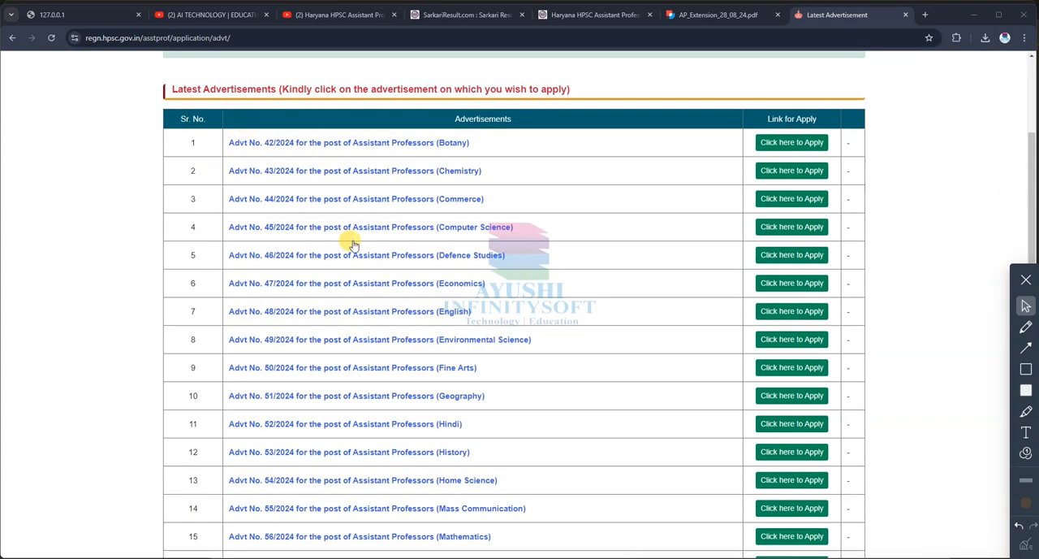
scroll(313, 267, "down", 3)
scroll(490, 273, "up", 2)
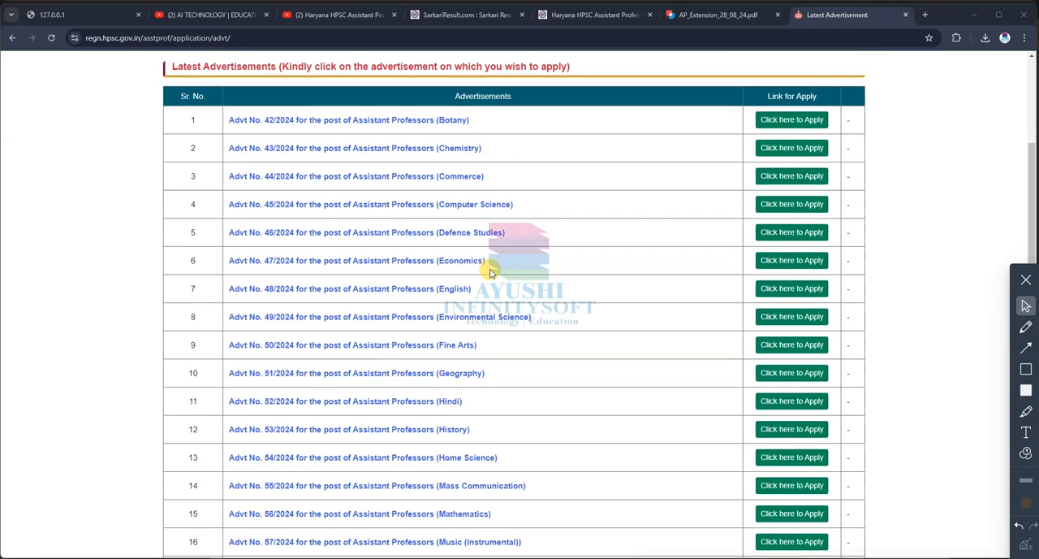
Step: Open the application form for Advt No. 45/2024, Assistant Professors (Computer Science), from the list of advertisements
scroll(489, 273, "up", 1)
scroll(499, 258, "down", 6)
scroll(483, 295, "down", 3)
left_click_drag(506, 476, 343, 130)
scroll(608, 425, "up", 1)
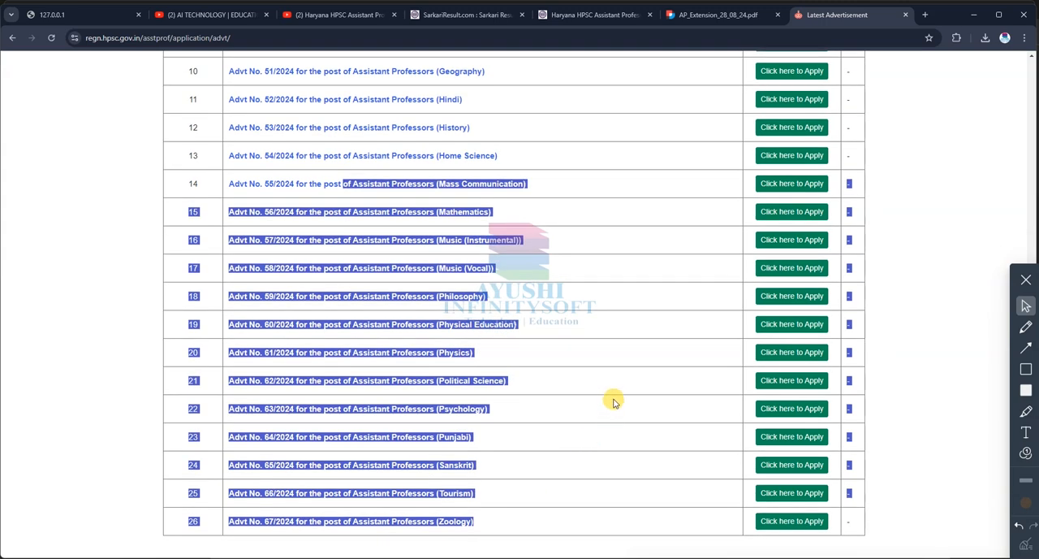
scroll(612, 387, "up", 3)
scroll(594, 296, "up", 2)
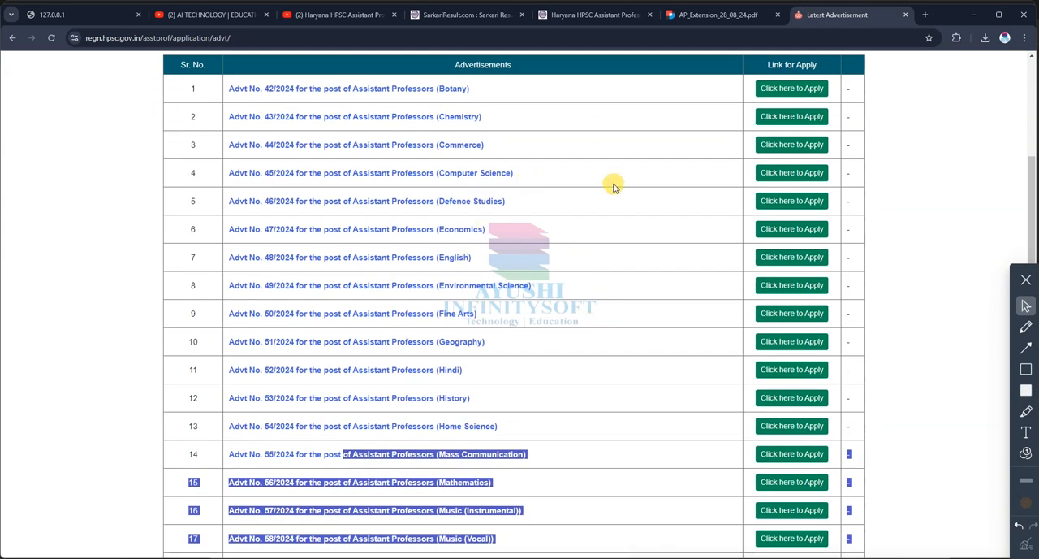
left_click(784, 172)
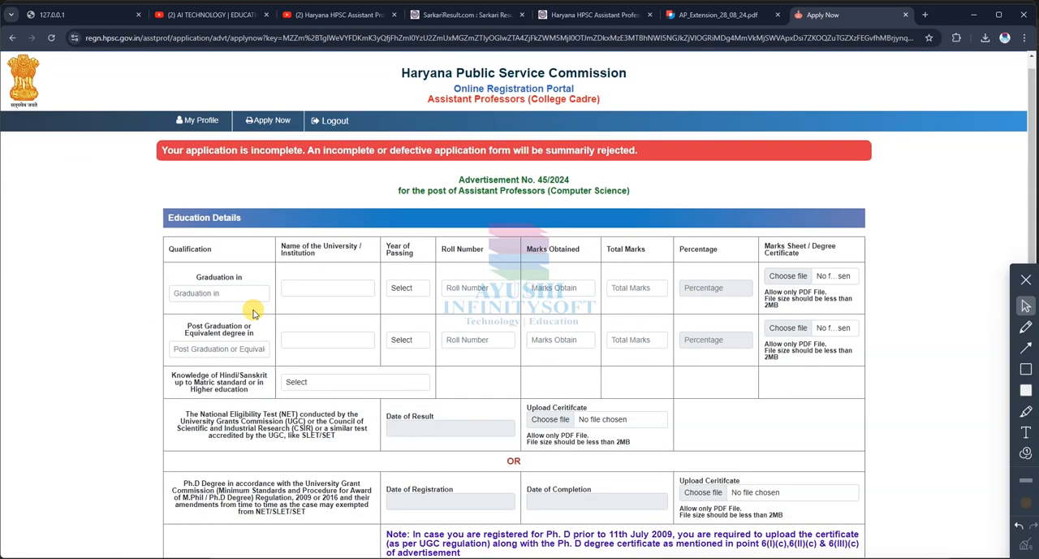
Step: Examine the Graduation and Post Graduation entry fields in the Education Details section, including the year of passing options
scroll(174, 328, "down", 1)
left_click(213, 204)
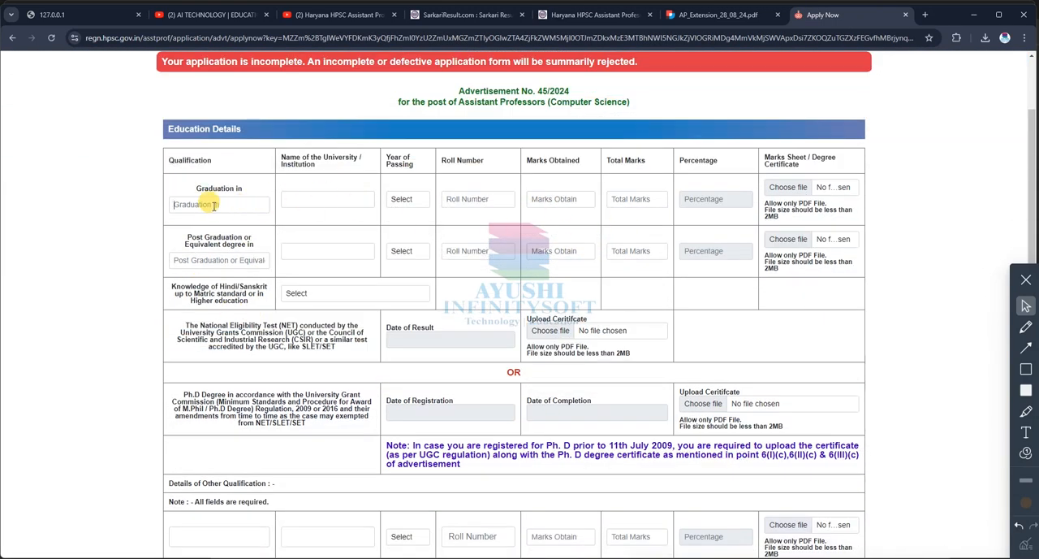
left_click(218, 259)
left_click(289, 199)
left_click(316, 250)
left_click(400, 199)
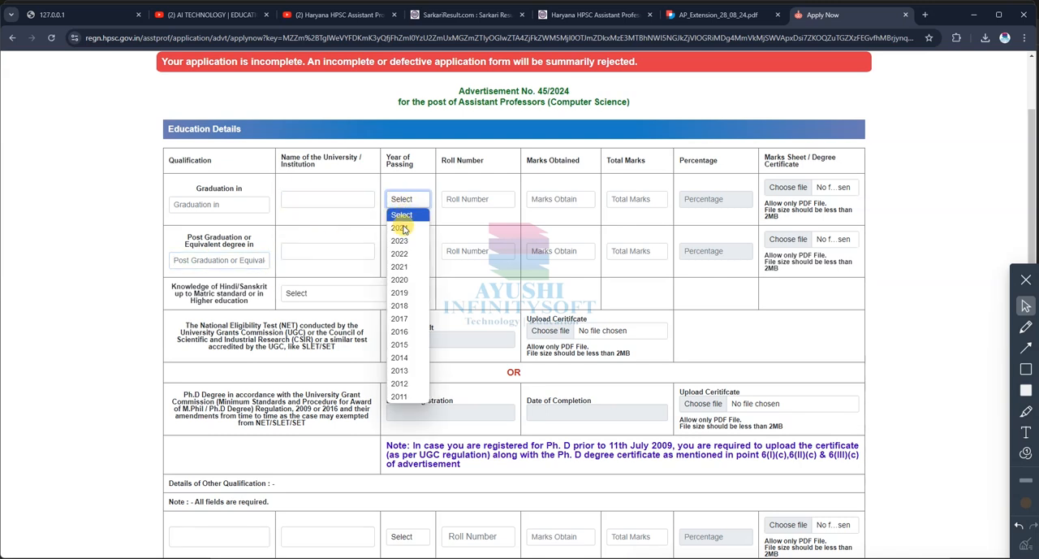
left_click(508, 197)
left_click(565, 199)
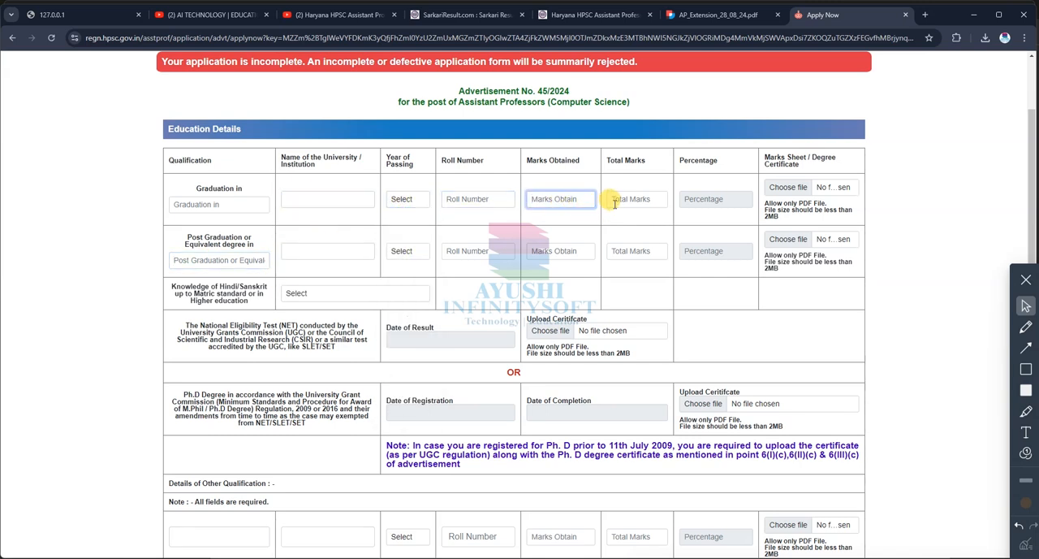
left_click(632, 200)
left_click(704, 202)
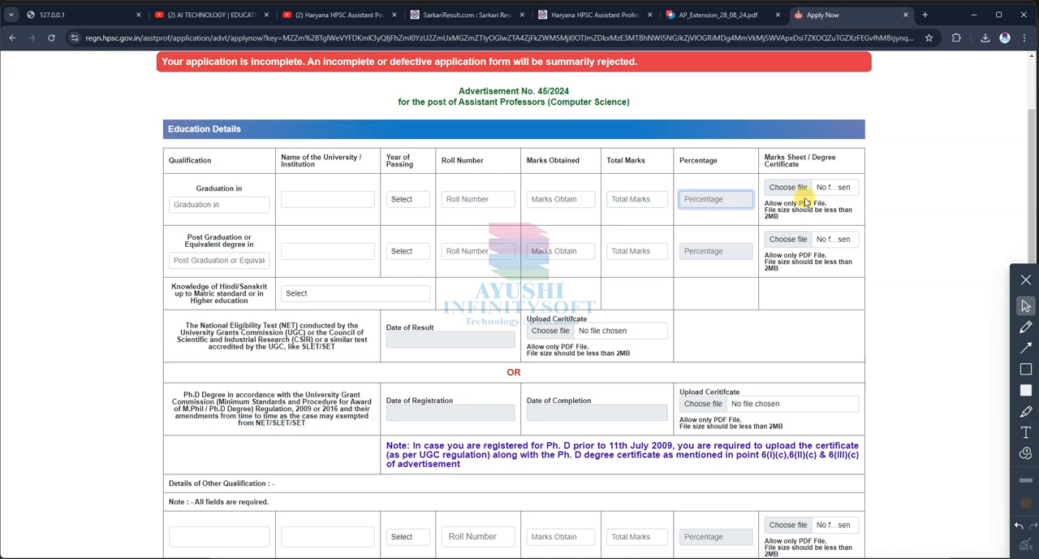
Step: Read the NET and Ph.D. certificate requirements and the Details of Other Qualification rows in the education form
scroll(425, 334, "down", 2)
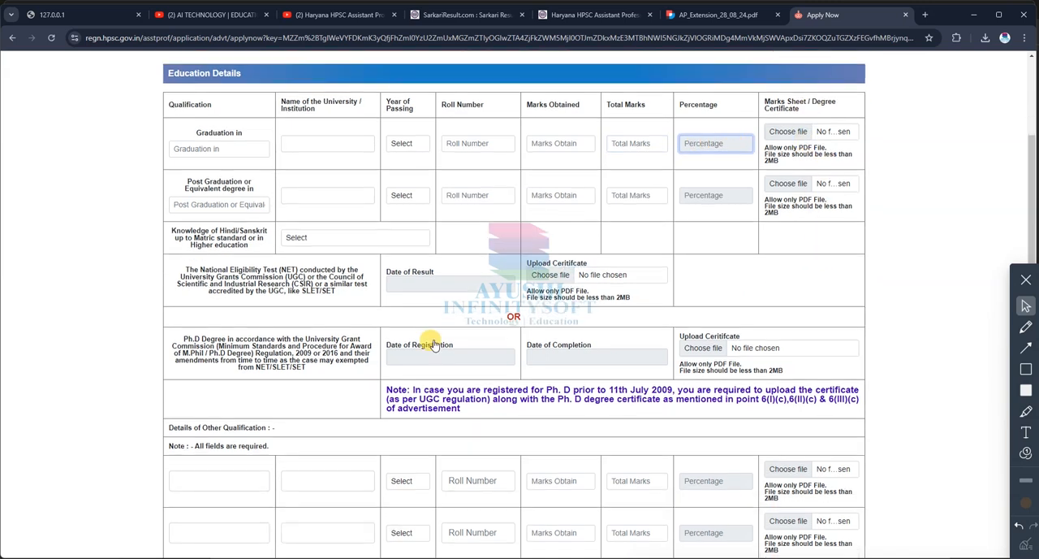
left_click_drag(274, 224, 354, 241)
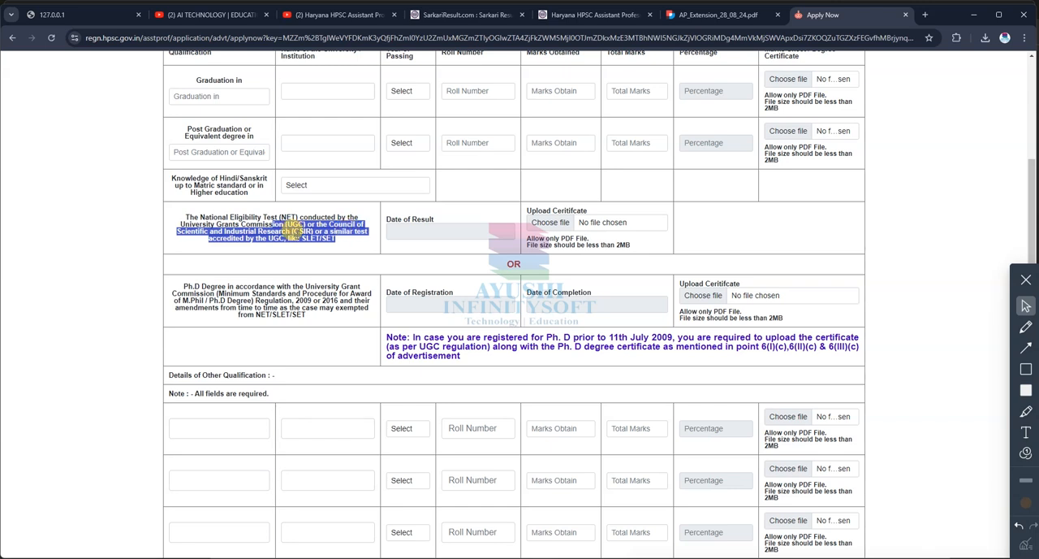
left_click(294, 229)
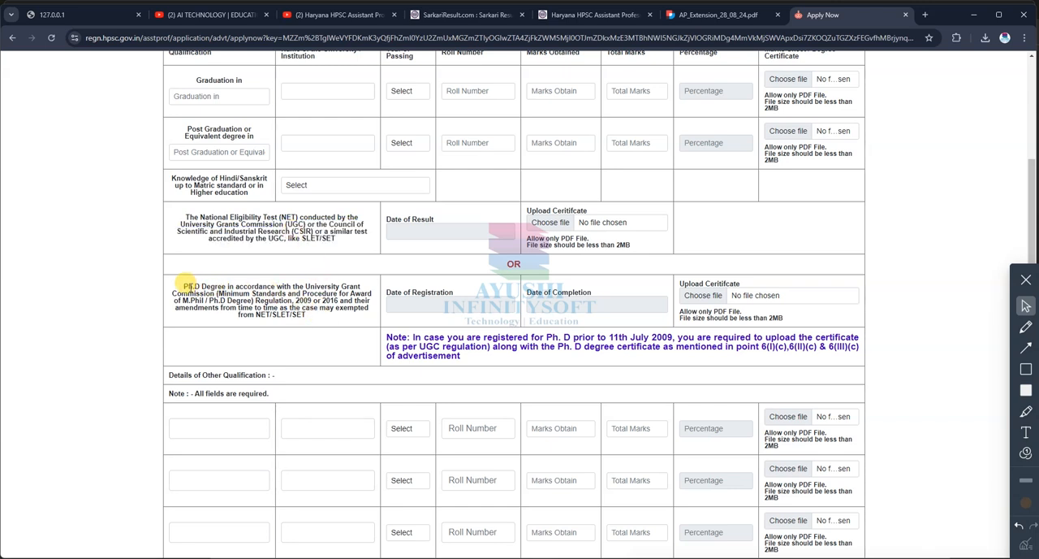
left_click_drag(189, 285, 302, 286)
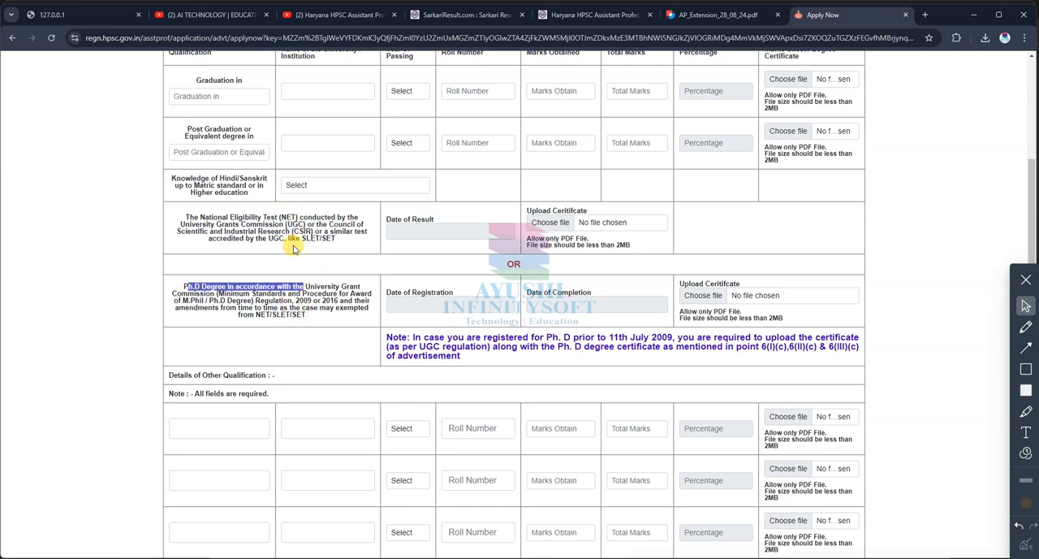
left_click_drag(248, 217, 333, 225)
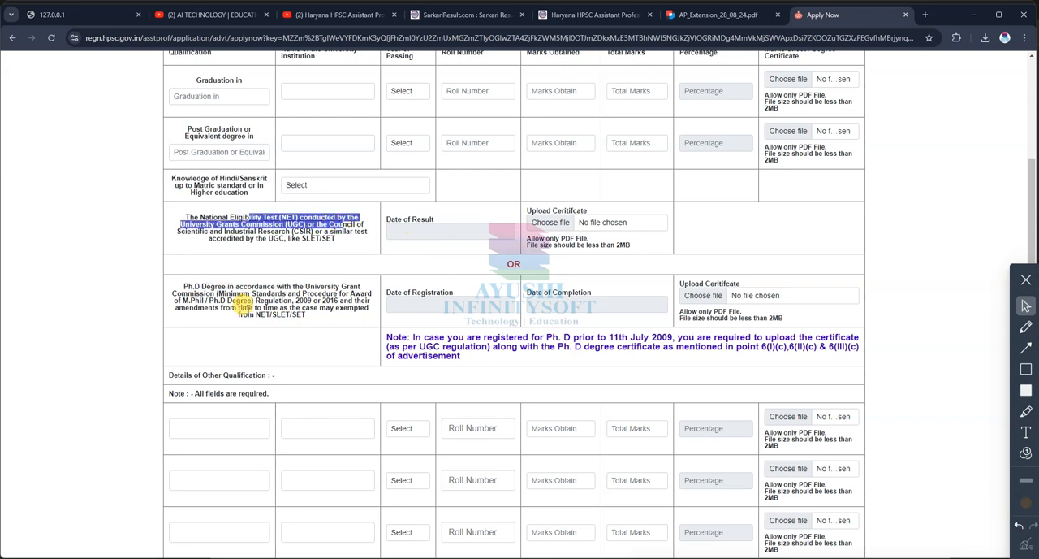
scroll(428, 311, "down", 2)
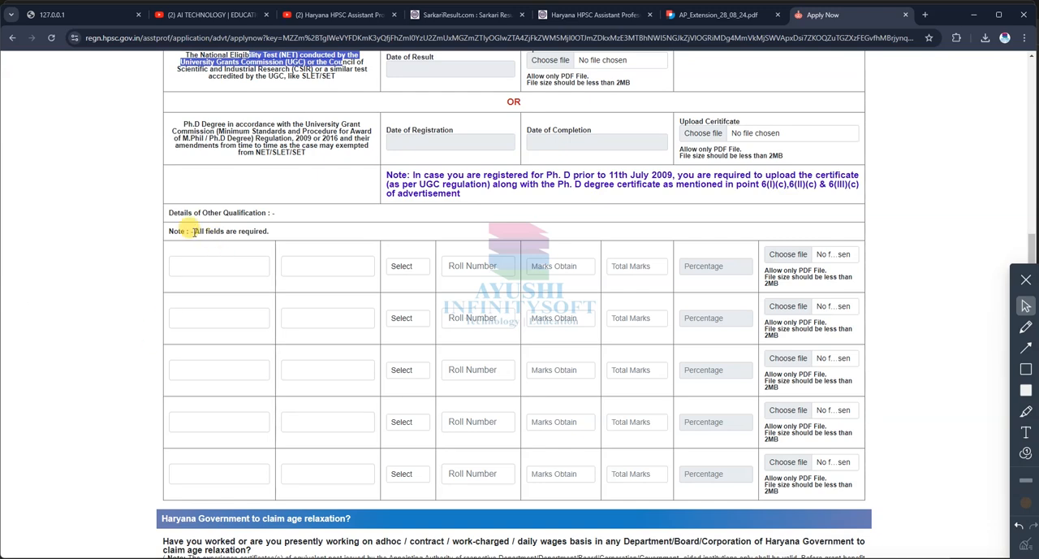
left_click_drag(173, 213, 303, 215)
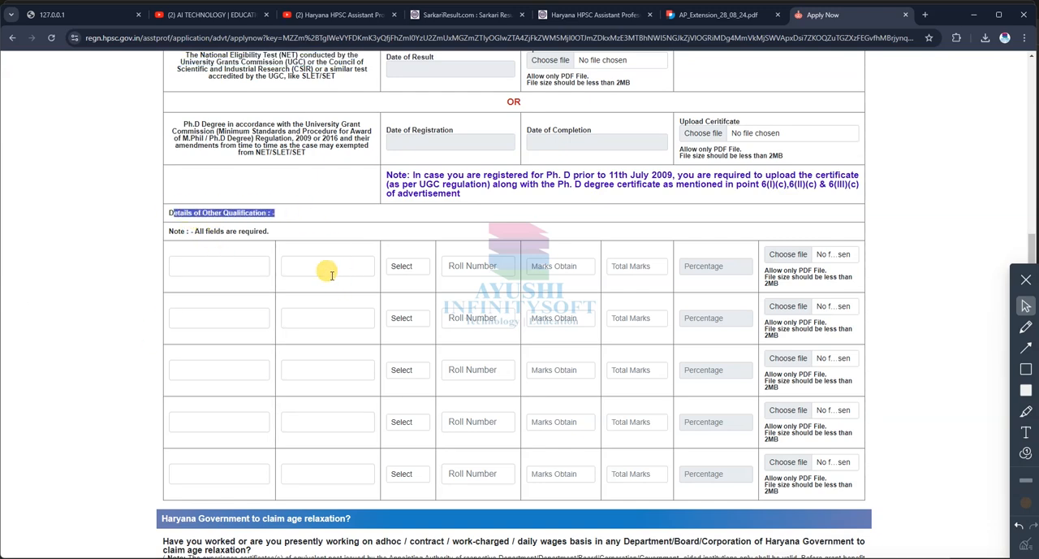
scroll(365, 515, "down", 2)
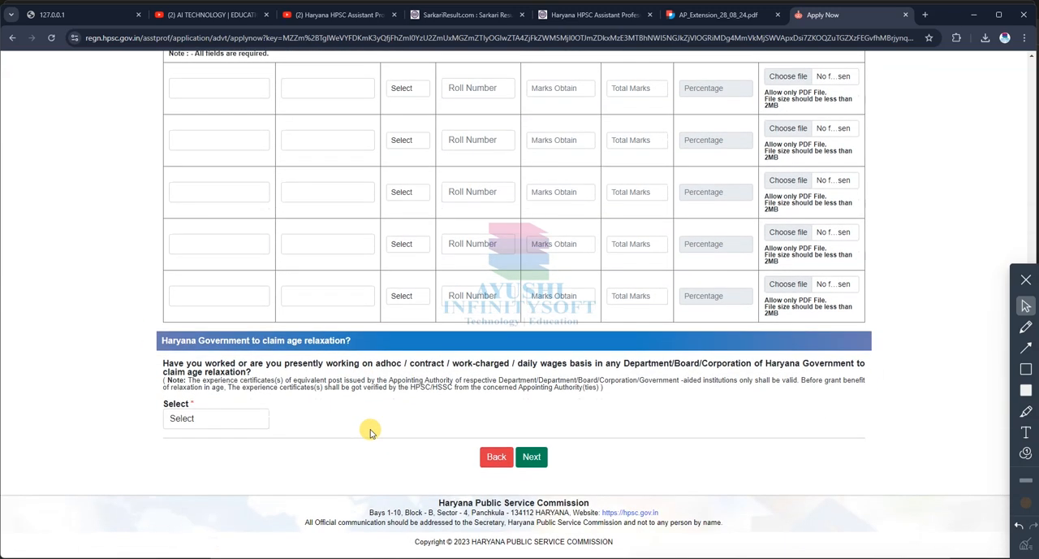
Step: Answer Yes to the Haryana Government age relaxation question and view the experience duration options
left_click(213, 419)
left_click(195, 456)
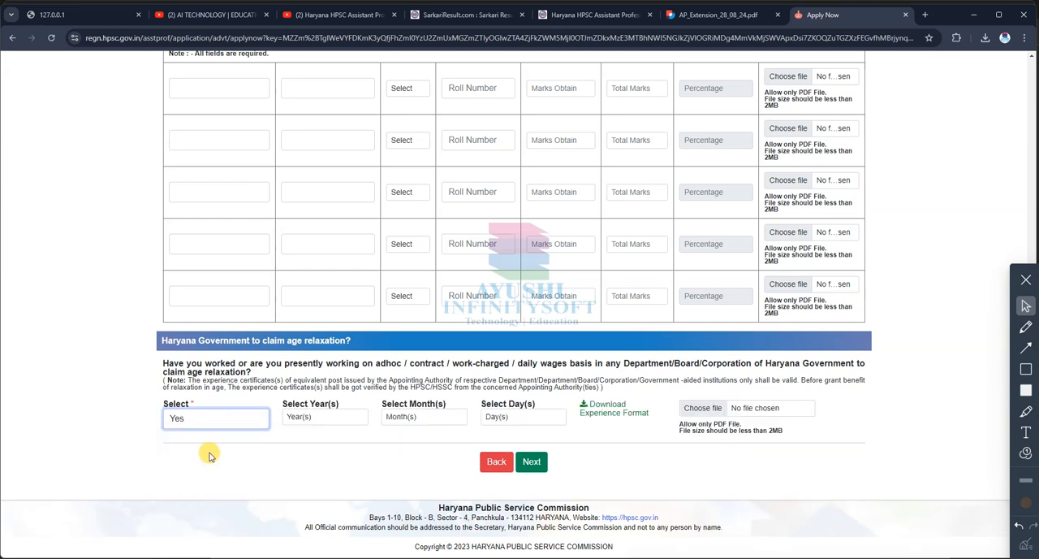
left_click_drag(186, 363, 786, 361)
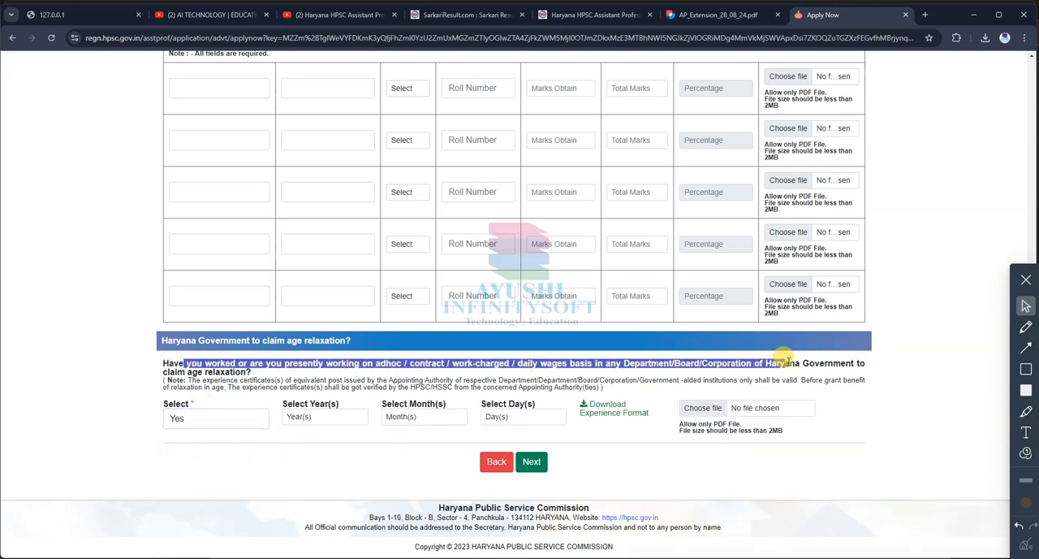
left_click(265, 370)
left_click(318, 417)
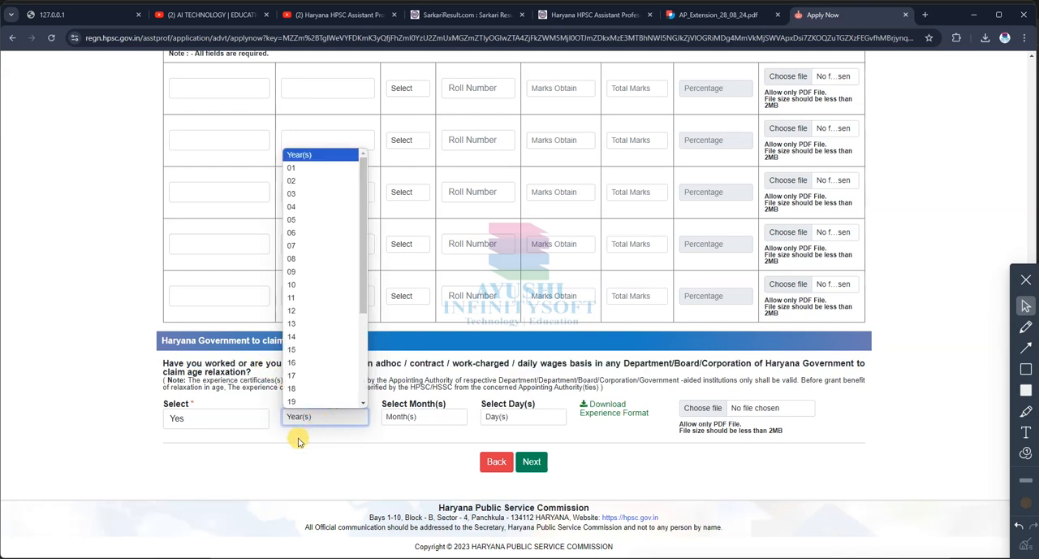
Step: Set the Haryana Government age relaxation answer to No and try to proceed with the application
left_click(206, 418)
left_click(181, 463)
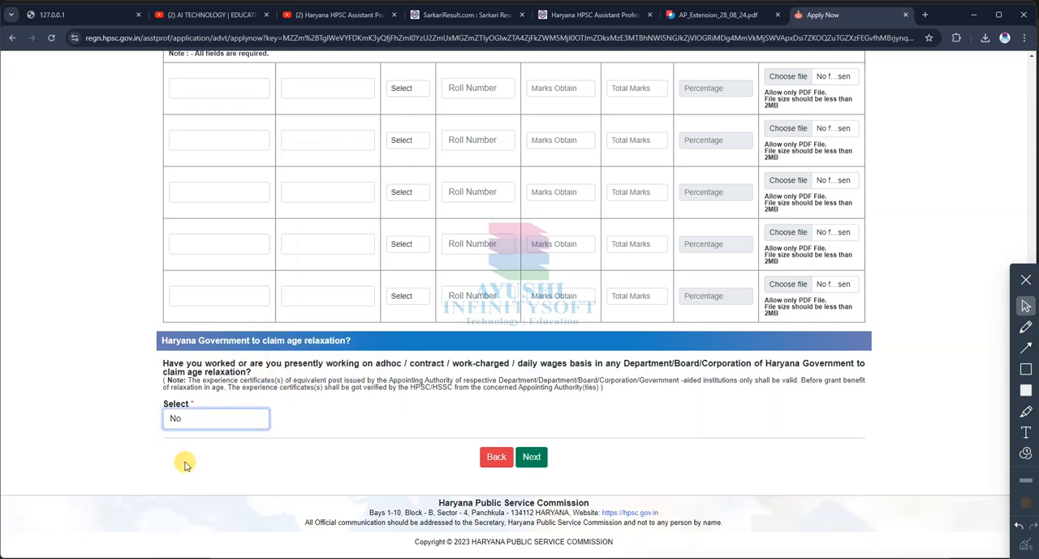
left_click(531, 456)
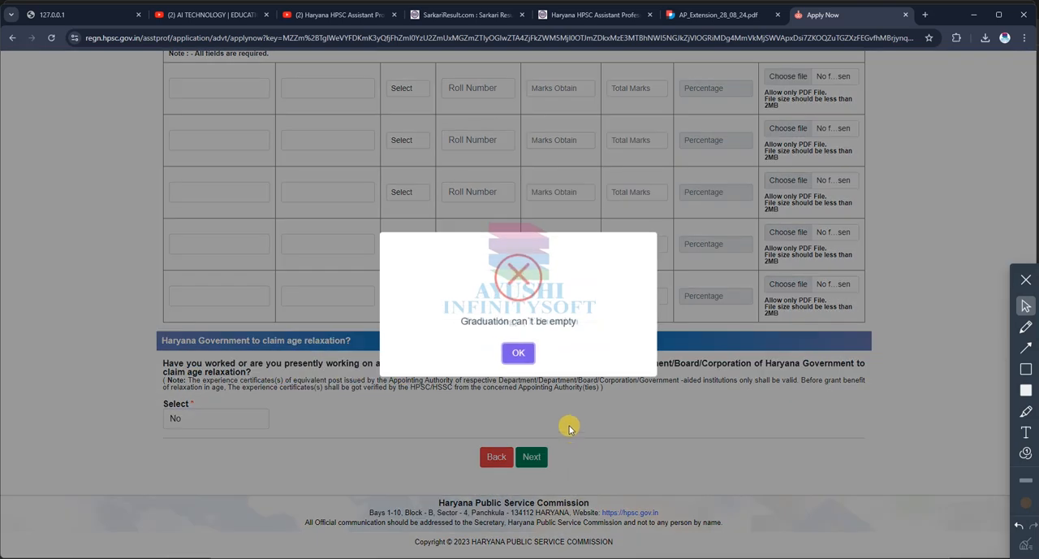
left_click(529, 356)
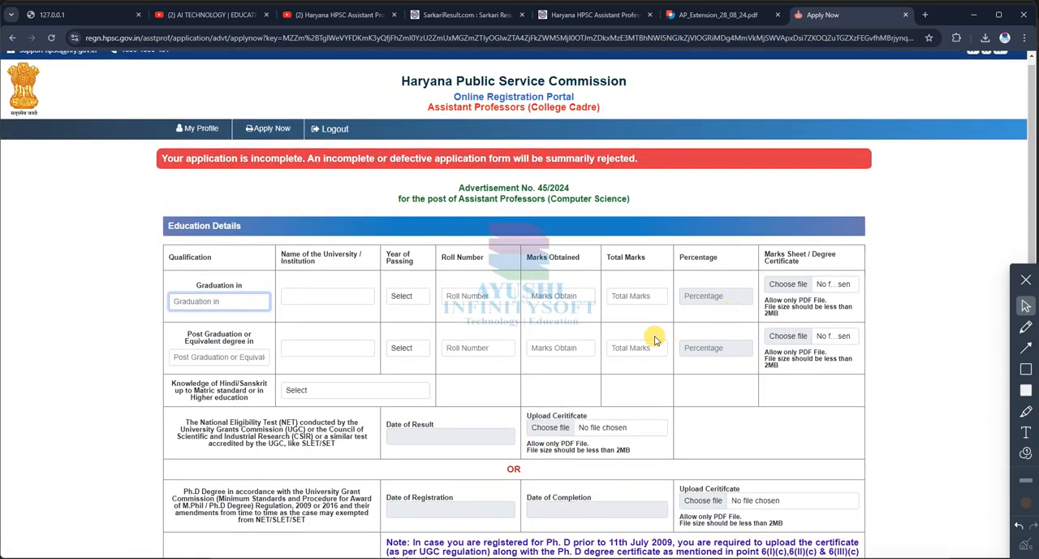
Step: Submit the education details and review the applicant, post and amount on the fee details page
scroll(666, 336, "down", 3)
scroll(588, 337, "down", 2)
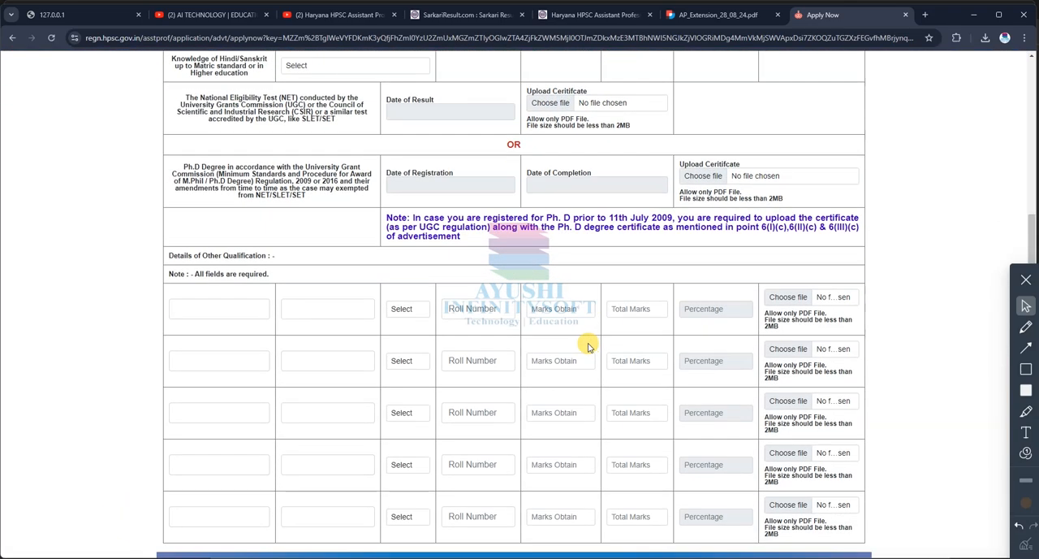
scroll(580, 346, "up", 3)
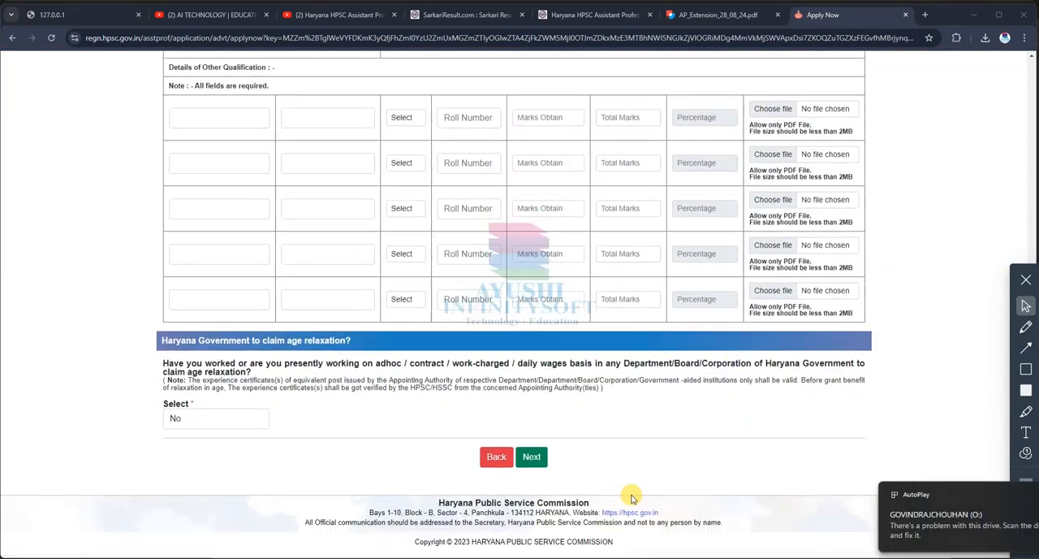
left_click(532, 457)
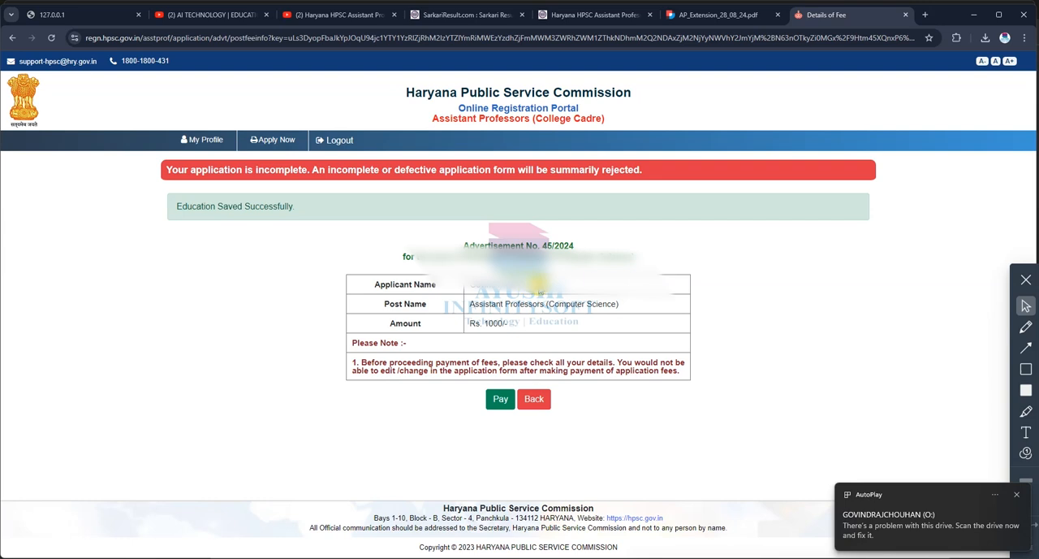
left_click_drag(539, 338, 370, 284)
left_click(556, 330)
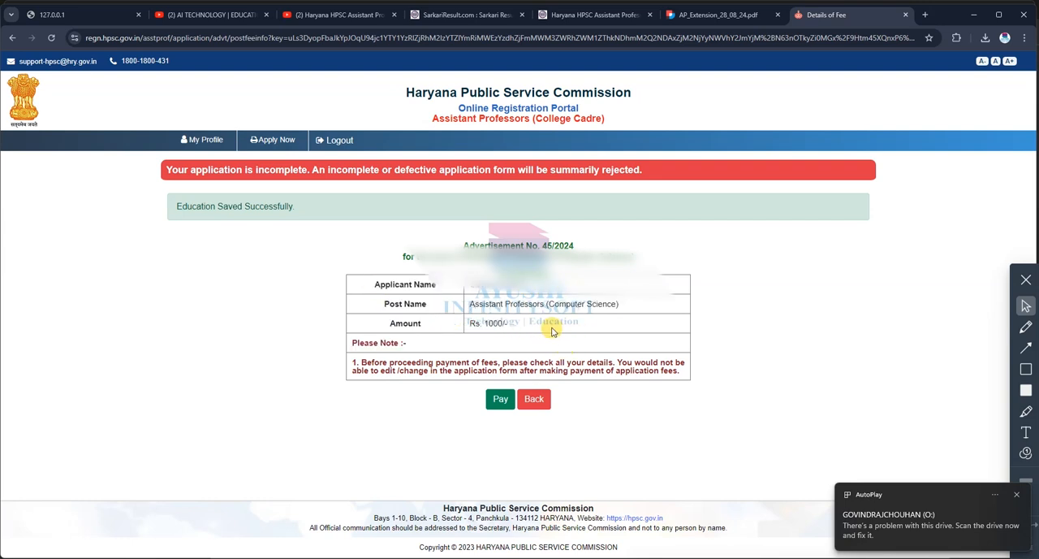